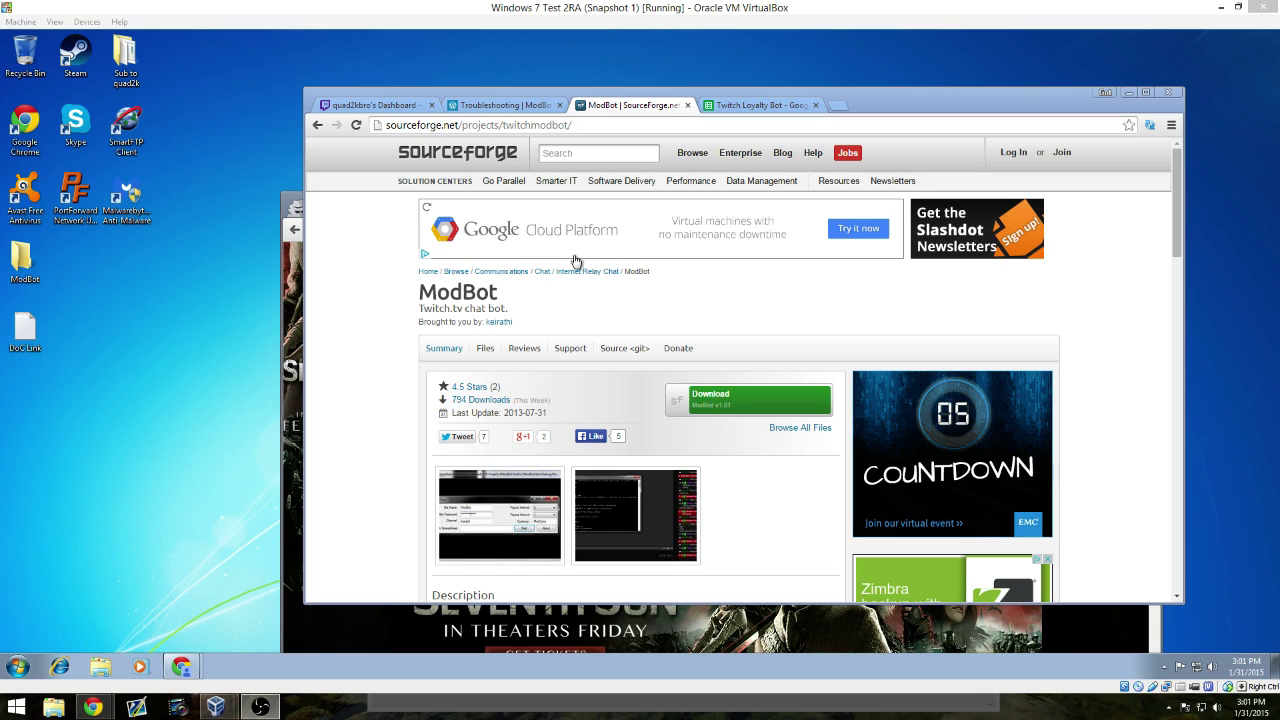
Look over the ModBot troubleshooting page's title and web address, then scroll down
{"action": "left_click_drag", "start_coordinate": [507, 301], "coordinate": [418, 294]}
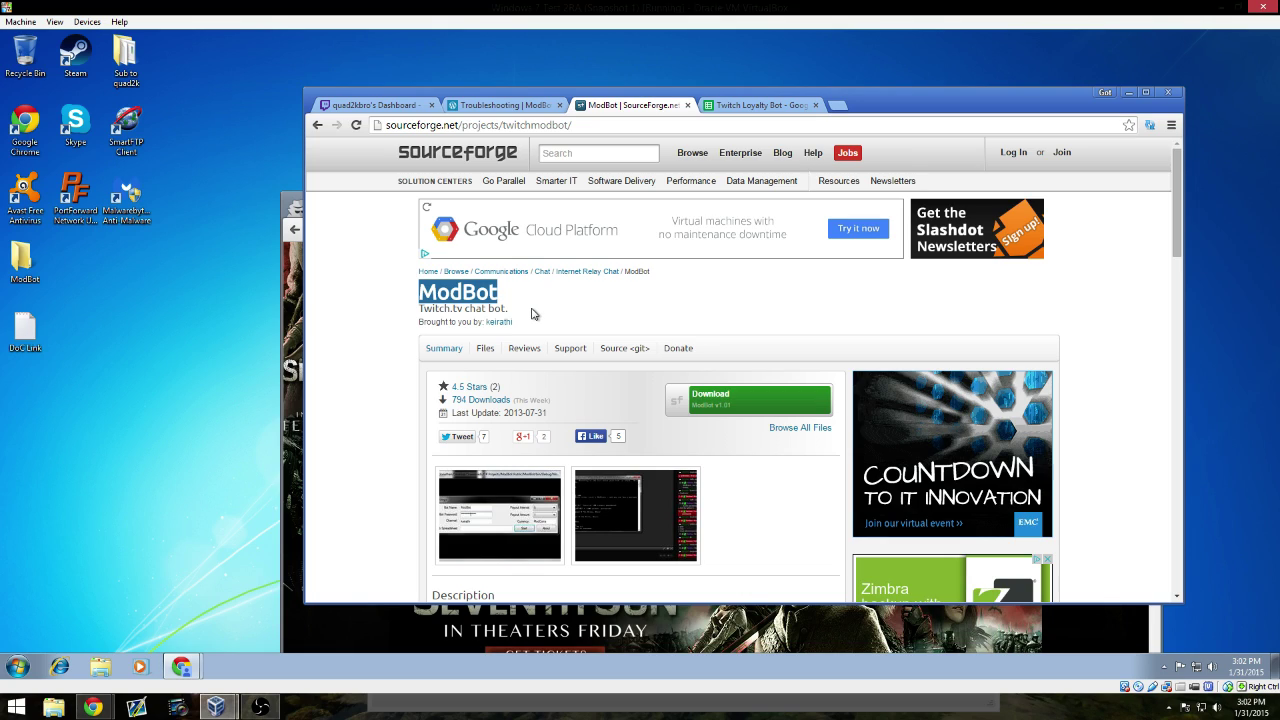
{"action": "left_click", "coordinate": [516, 305]}
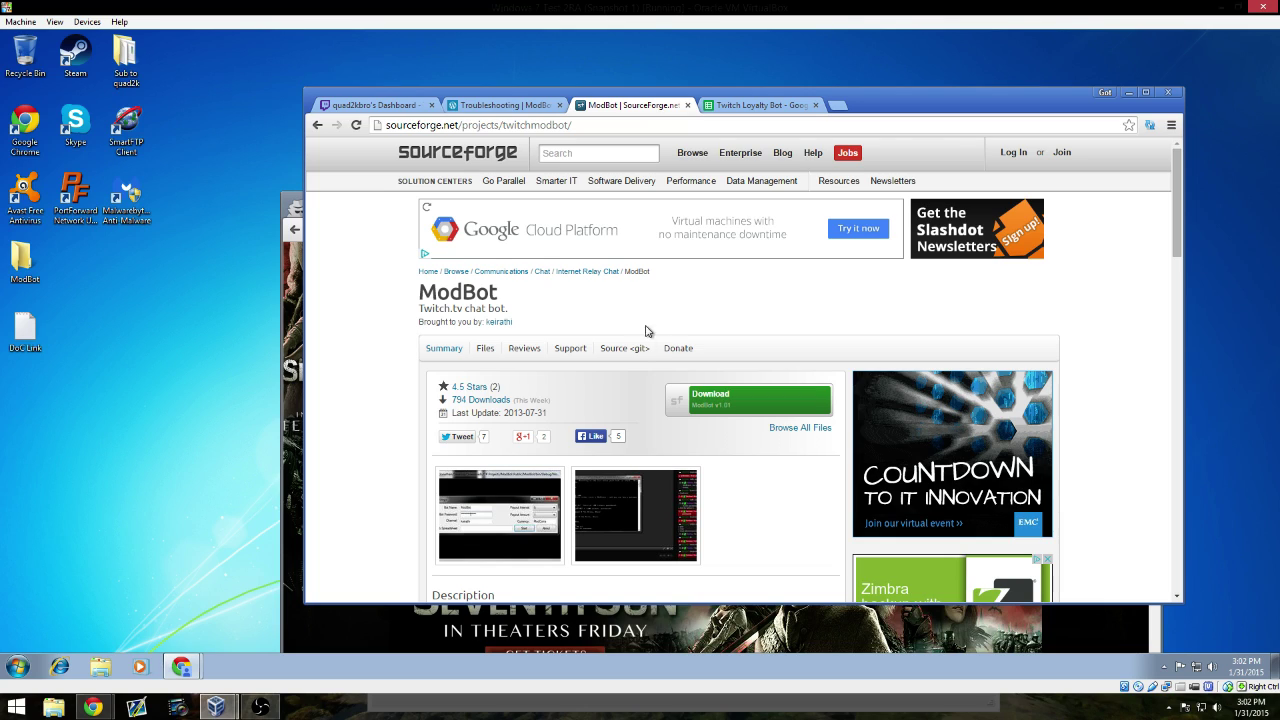
{"action": "left_click", "coordinate": [478, 125]}
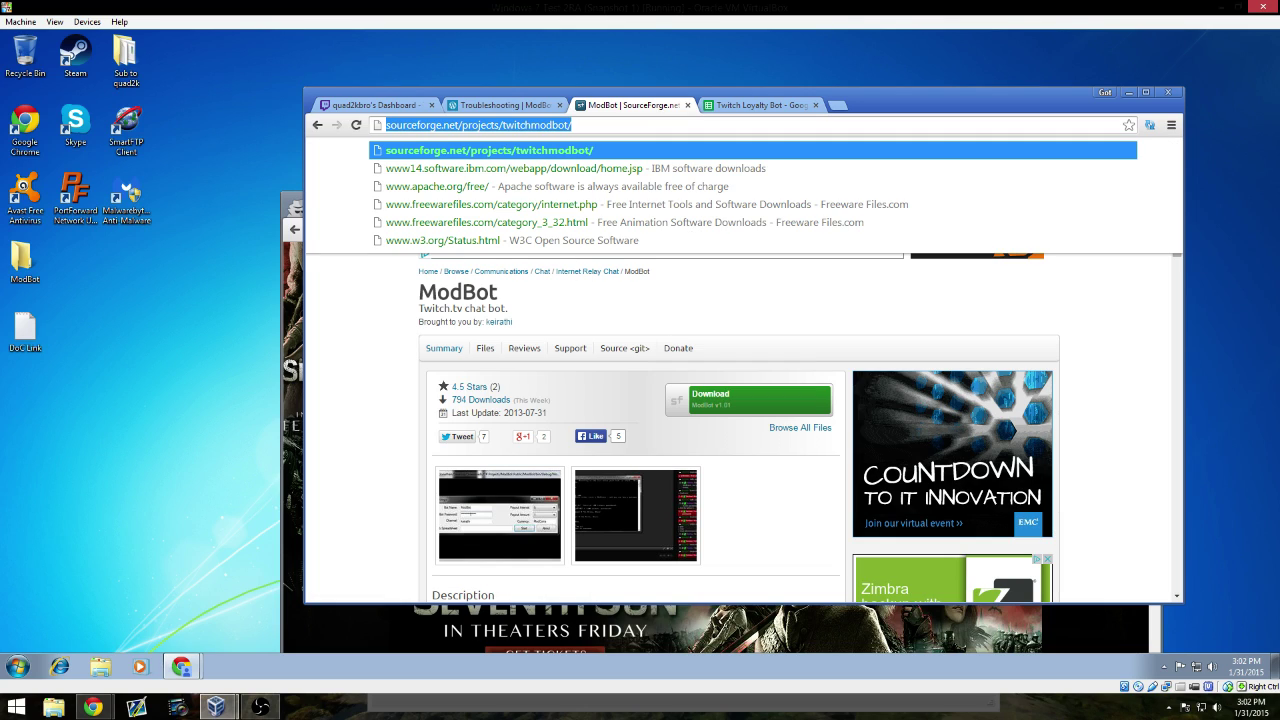
{"action": "key", "text": "End"}
{"action": "left_click", "coordinate": [341, 336]}
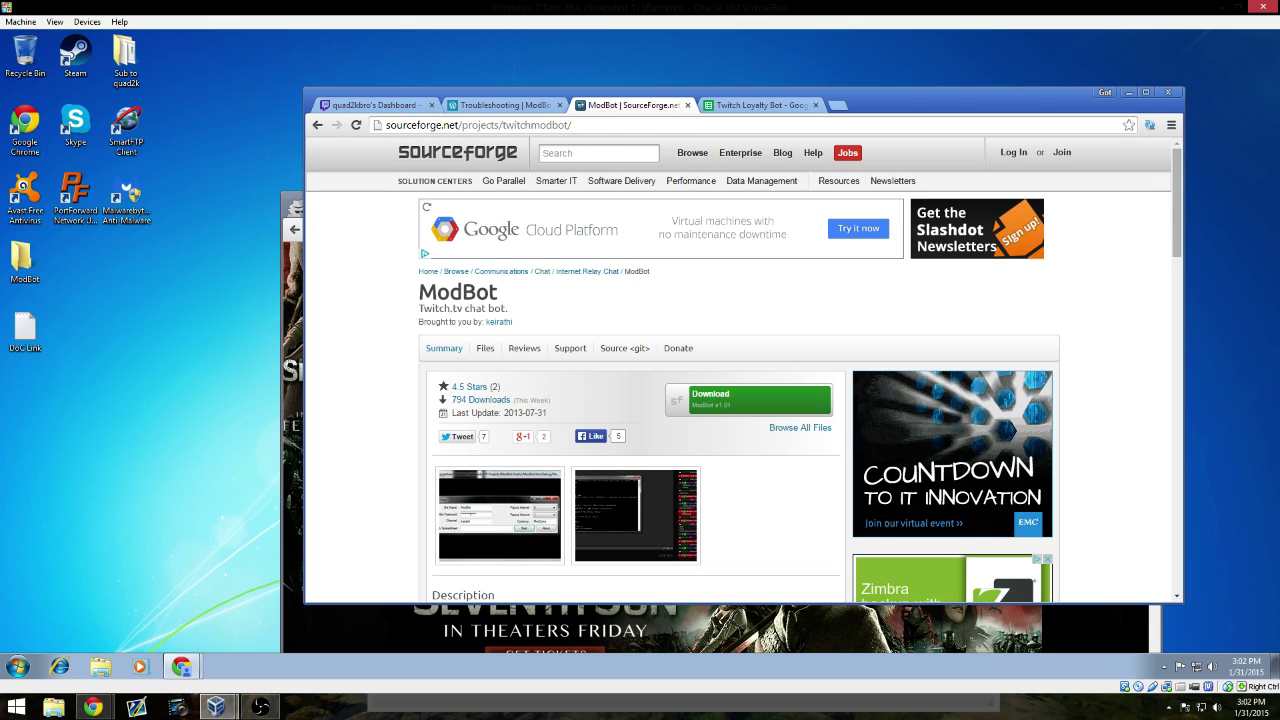
{"action": "scroll", "coordinate": [533, 330], "scroll_direction": "down", "scroll_amount": 1}
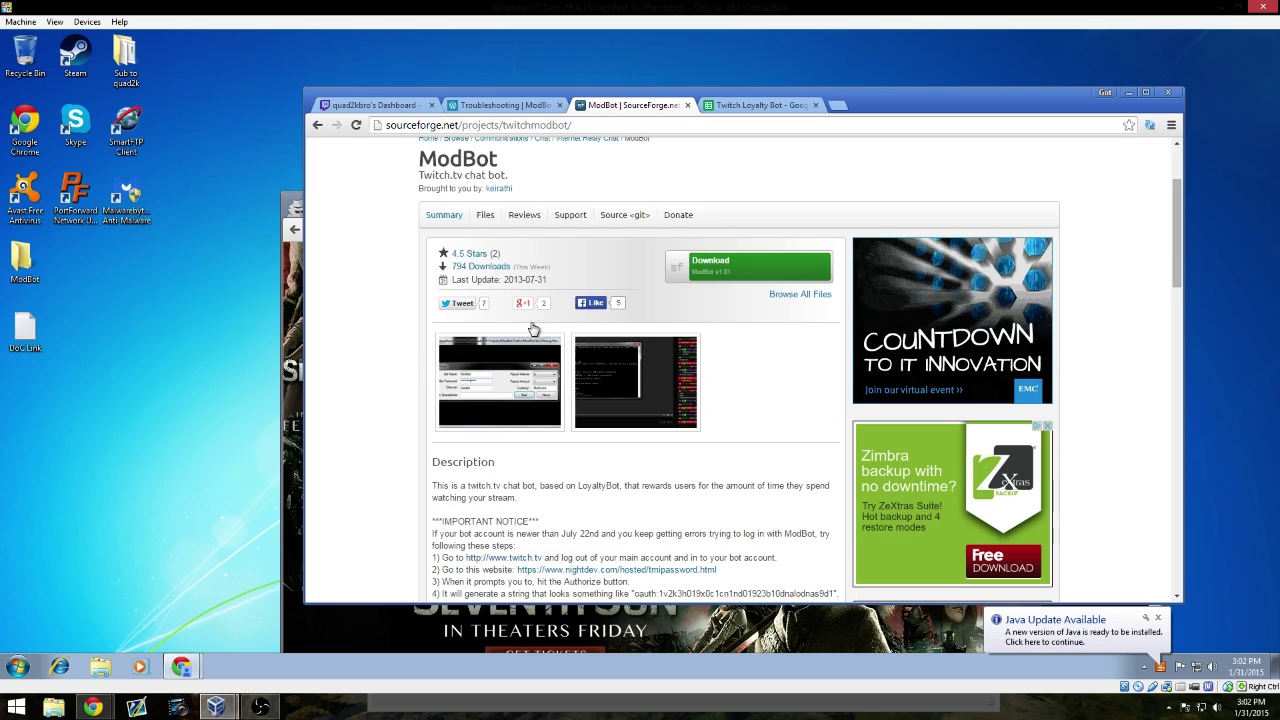
Note the last update date, then open the desktop ModBot folder and move its window right
{"action": "left_click_drag", "start_coordinate": [517, 280], "coordinate": [548, 280]}
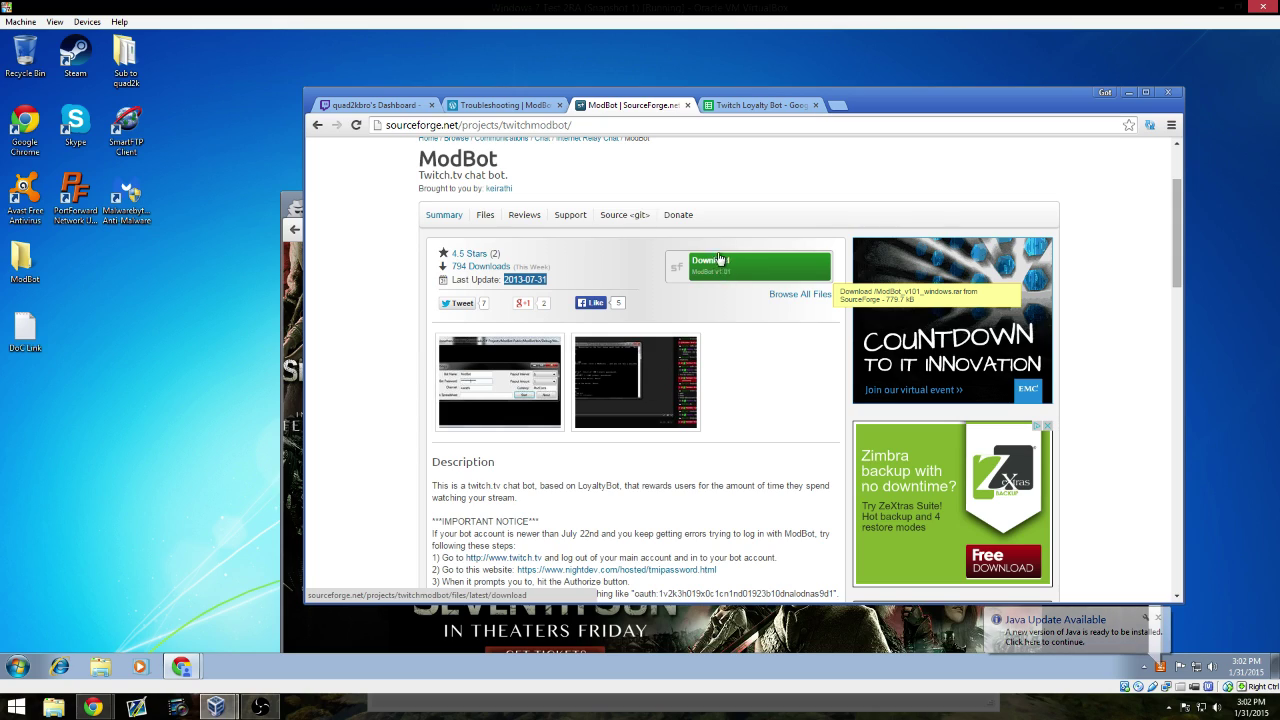
{"action": "left_click", "coordinate": [22, 258]}
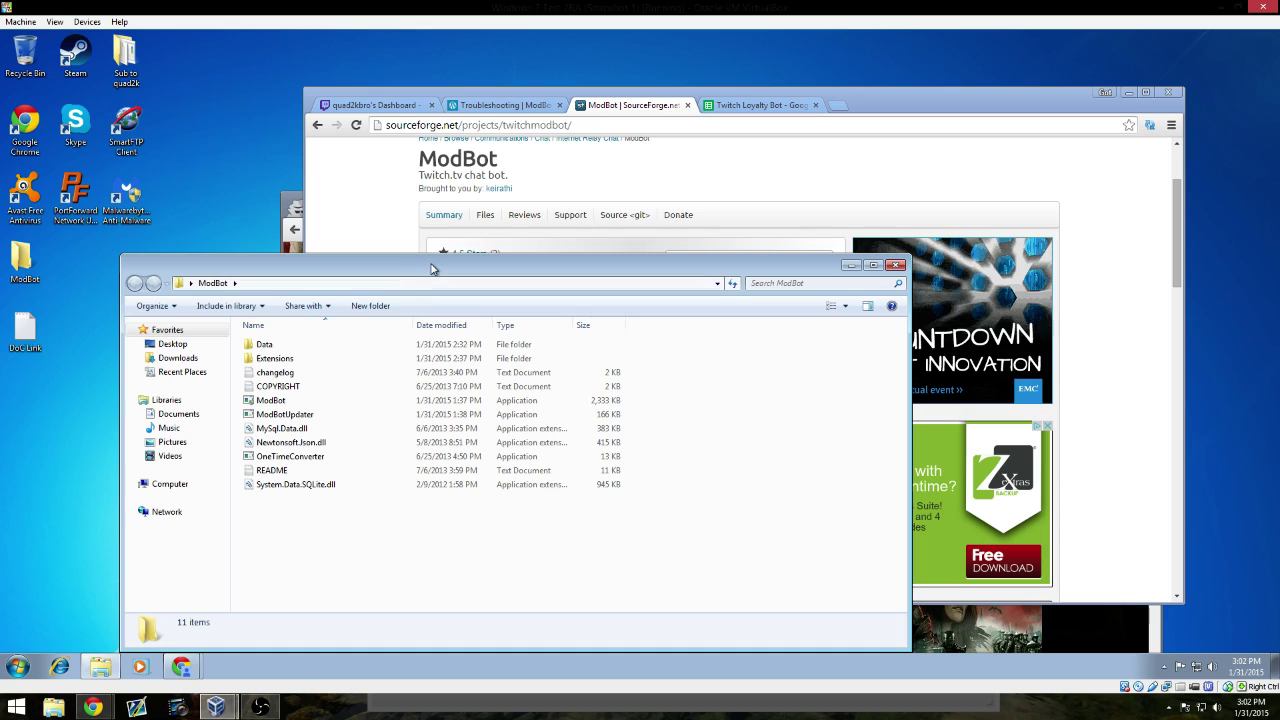
{"action": "left_click_drag", "start_coordinate": [432, 267], "coordinate": [521, 239]}
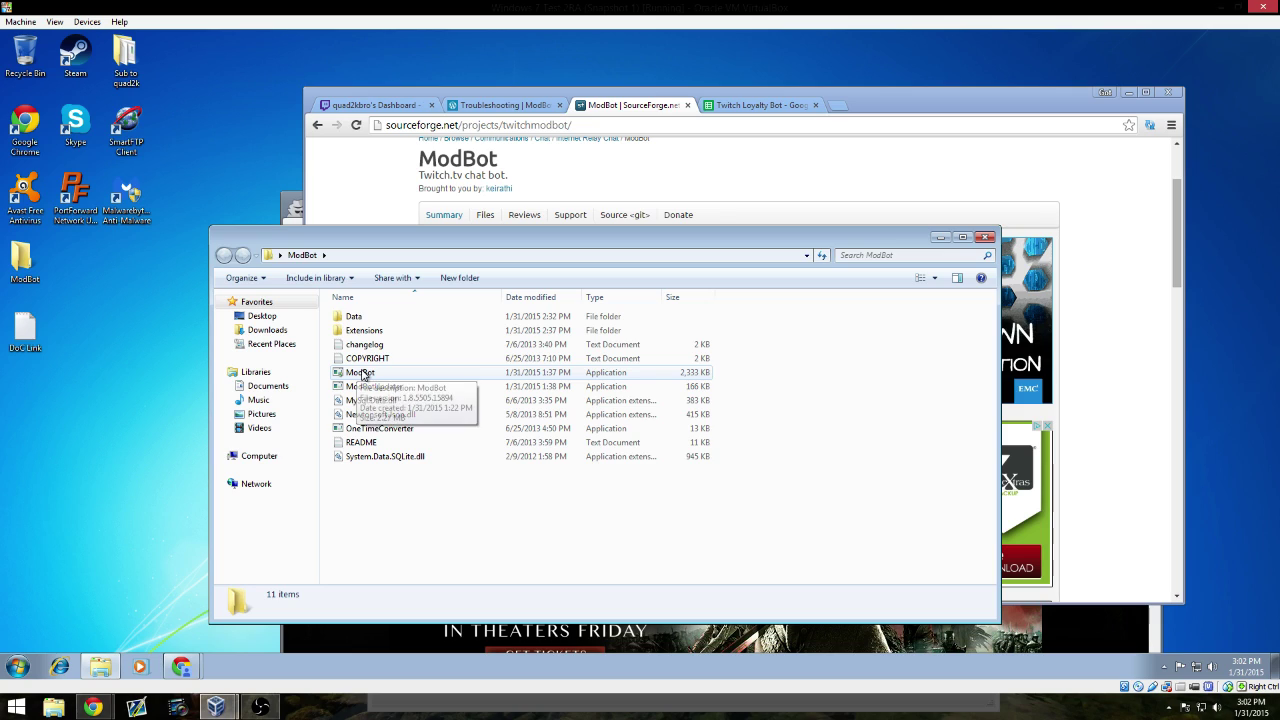
Go from the ModBot site home to the Installation page, review its steps, and reopen the ModBot folder
{"action": "left_click", "coordinate": [505, 107]}
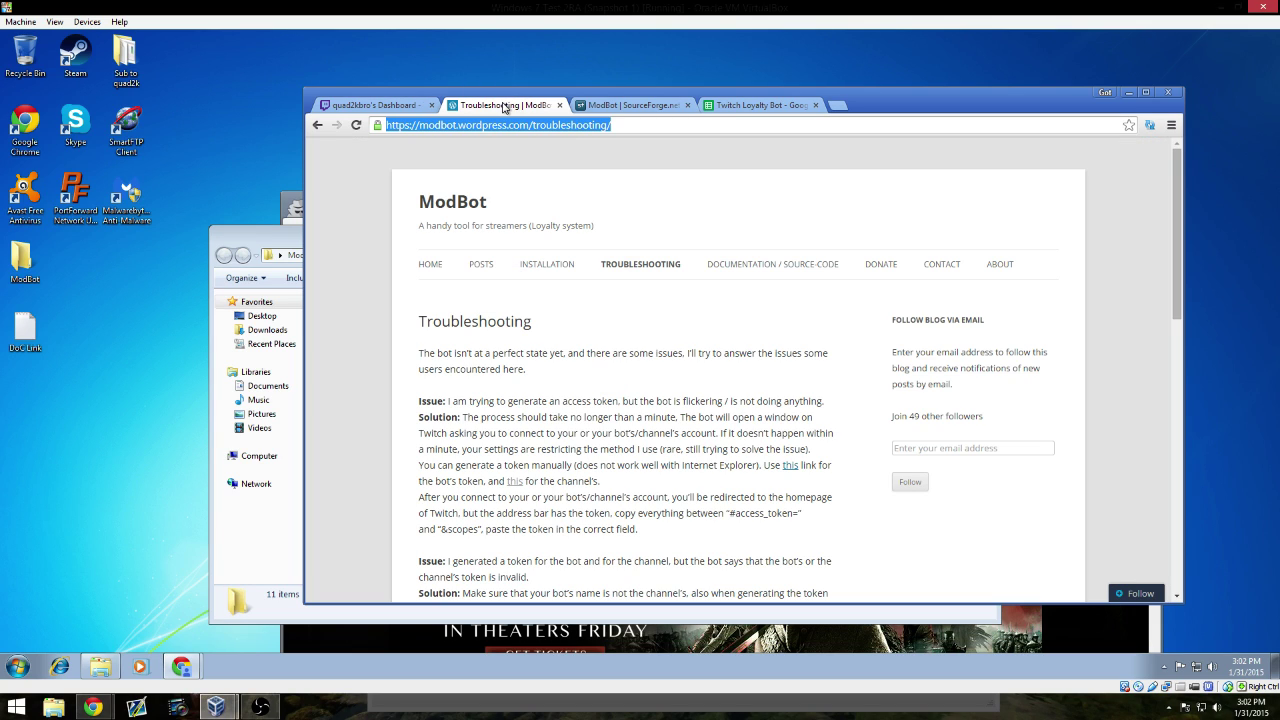
{"action": "left_click", "coordinate": [474, 202]}
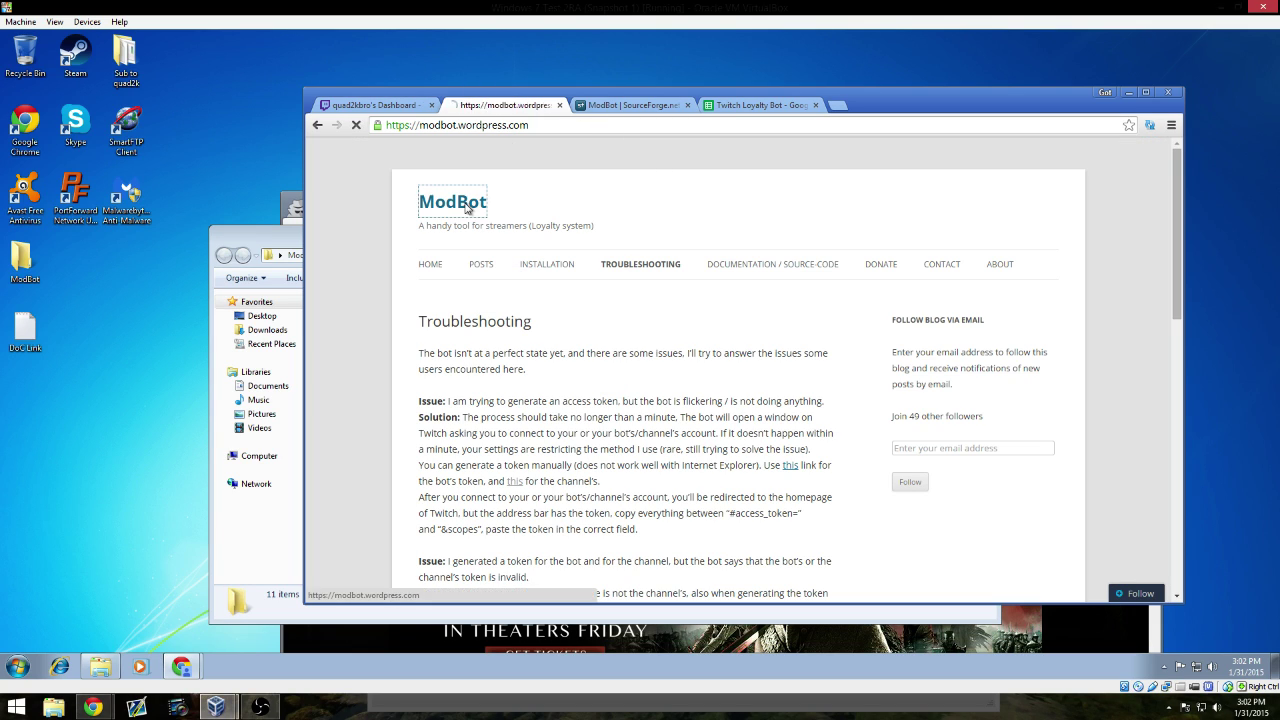
{"action": "left_click", "coordinate": [546, 267]}
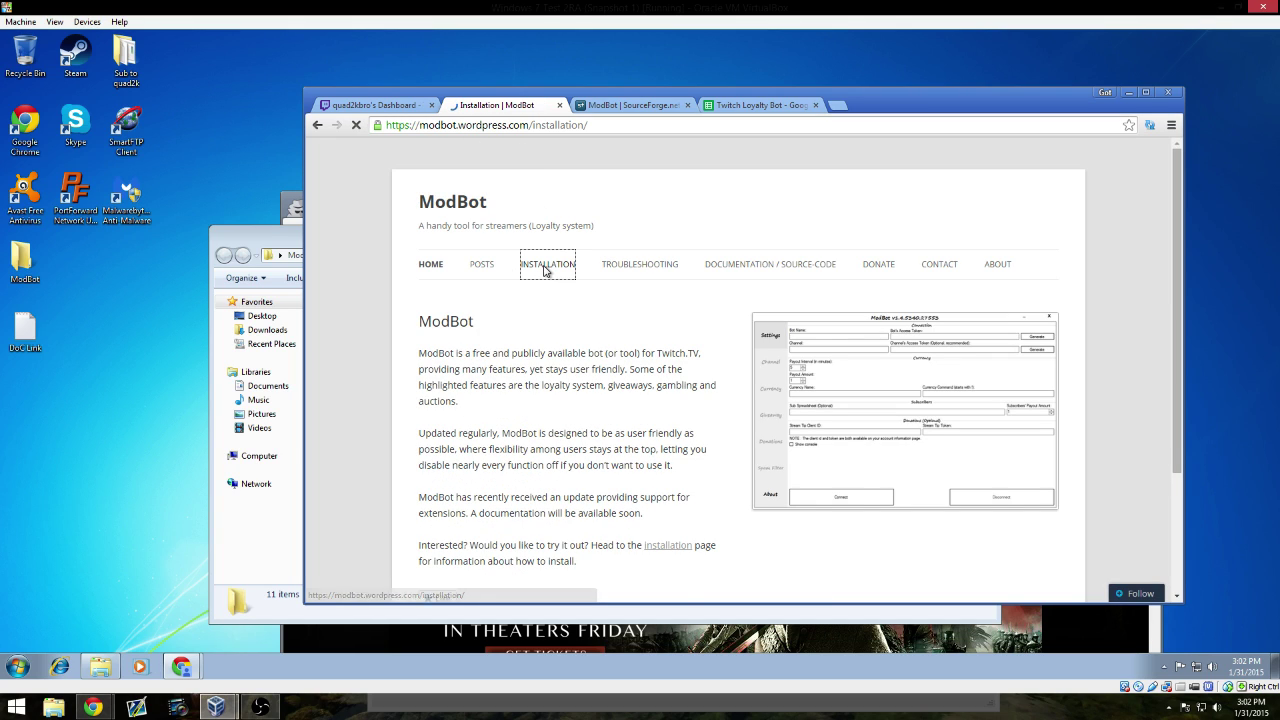
{"action": "scroll", "coordinate": [686, 235], "scroll_direction": "down", "scroll_amount": 2}
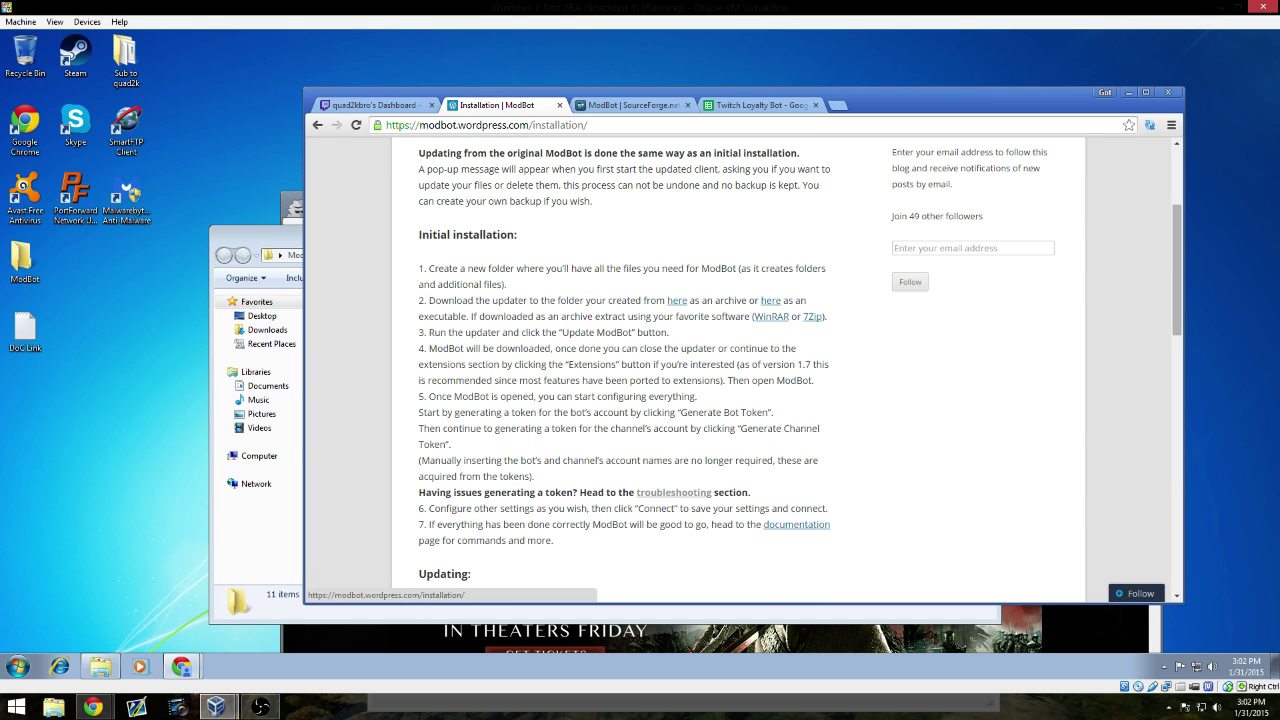
{"action": "scroll", "coordinate": [690, 320], "scroll_direction": "up", "scroll_amount": 2}
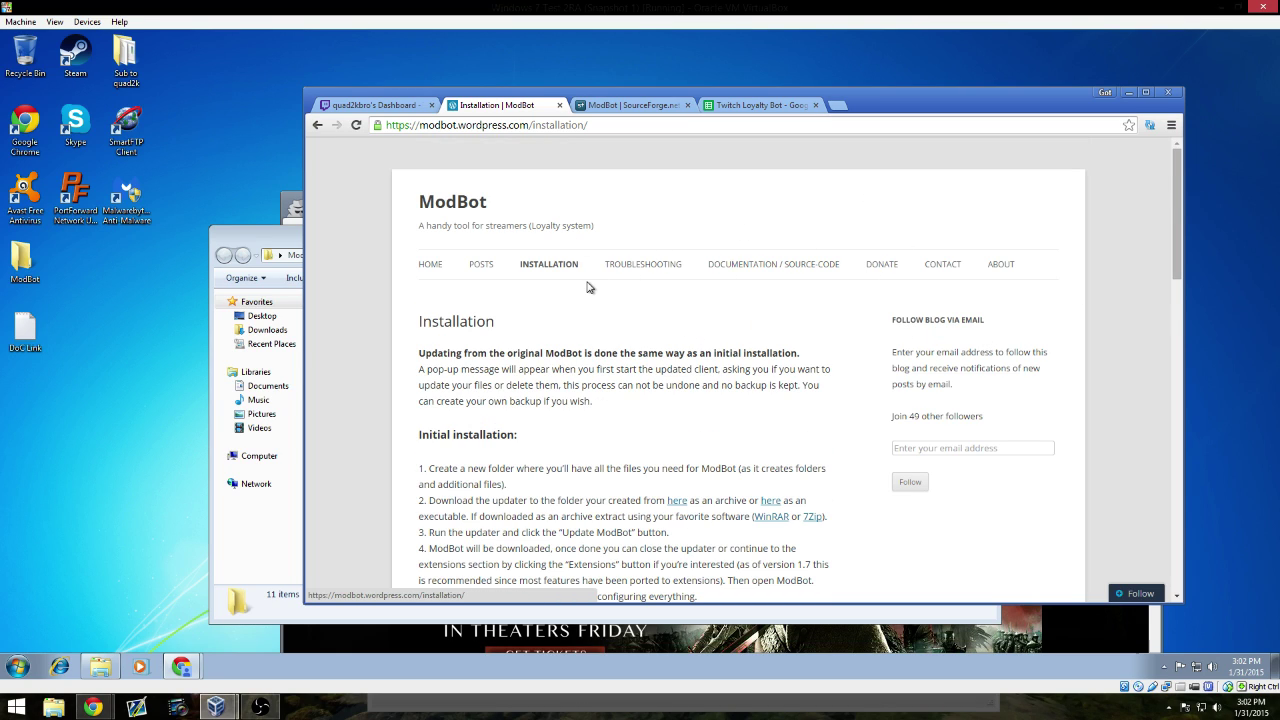
{"action": "scroll", "coordinate": [718, 314], "scroll_direction": "down", "scroll_amount": 2}
{"action": "scroll", "coordinate": [744, 350], "scroll_direction": "up", "scroll_amount": 2}
{"action": "scroll", "coordinate": [662, 340], "scroll_direction": "down", "scroll_amount": 1}
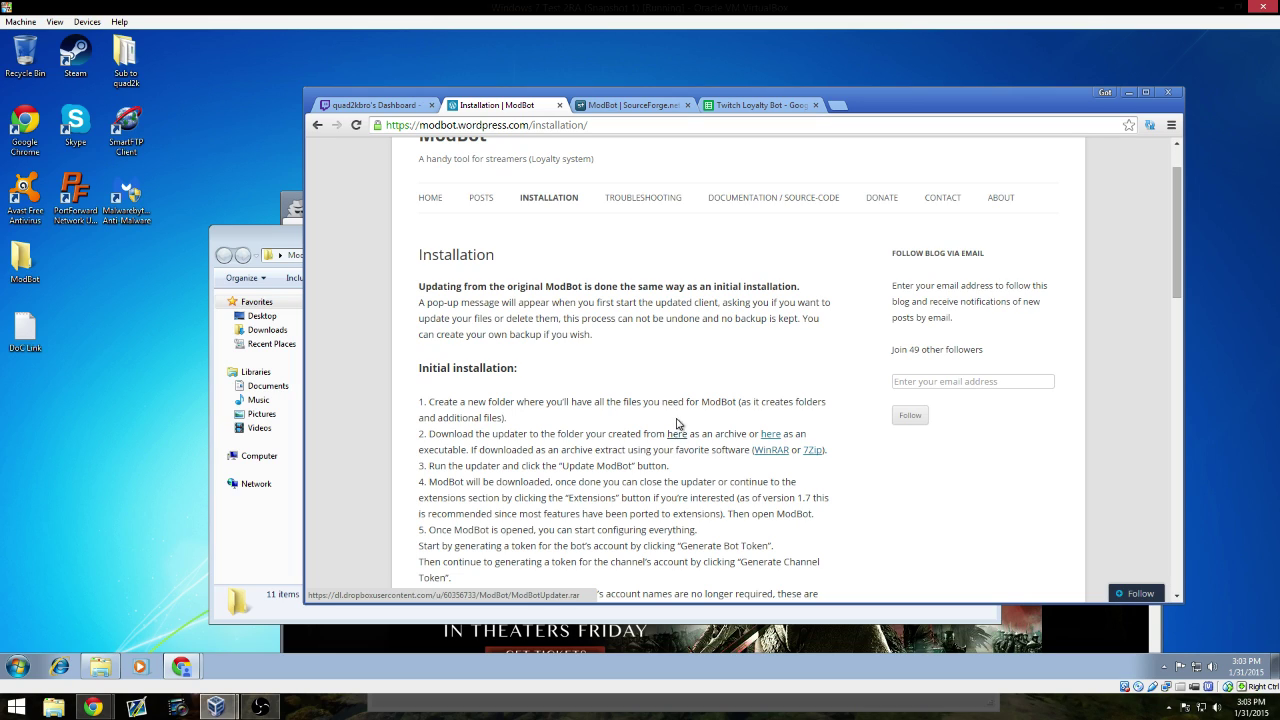
{"action": "double_click", "coordinate": [25, 263]}
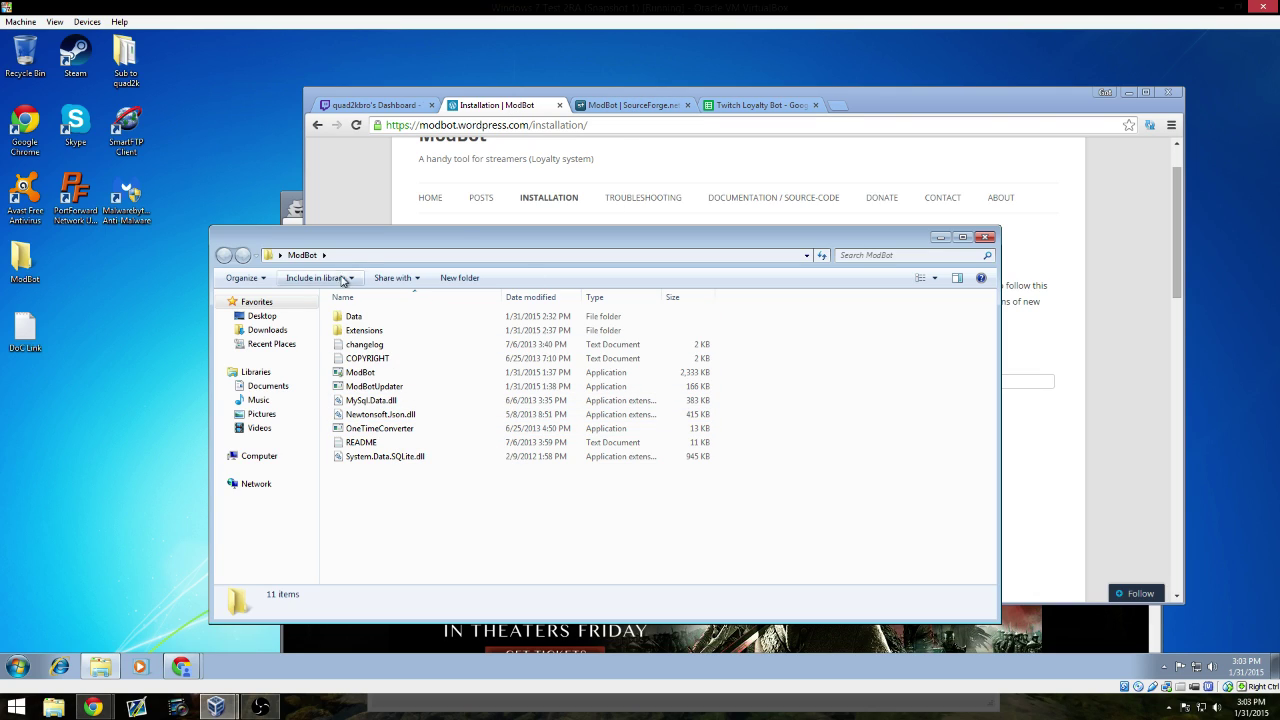
Launch ModBotUpdater and list its downloadable extensions, such as Auctions, Polls and Giveaways
{"action": "double_click", "coordinate": [376, 390]}
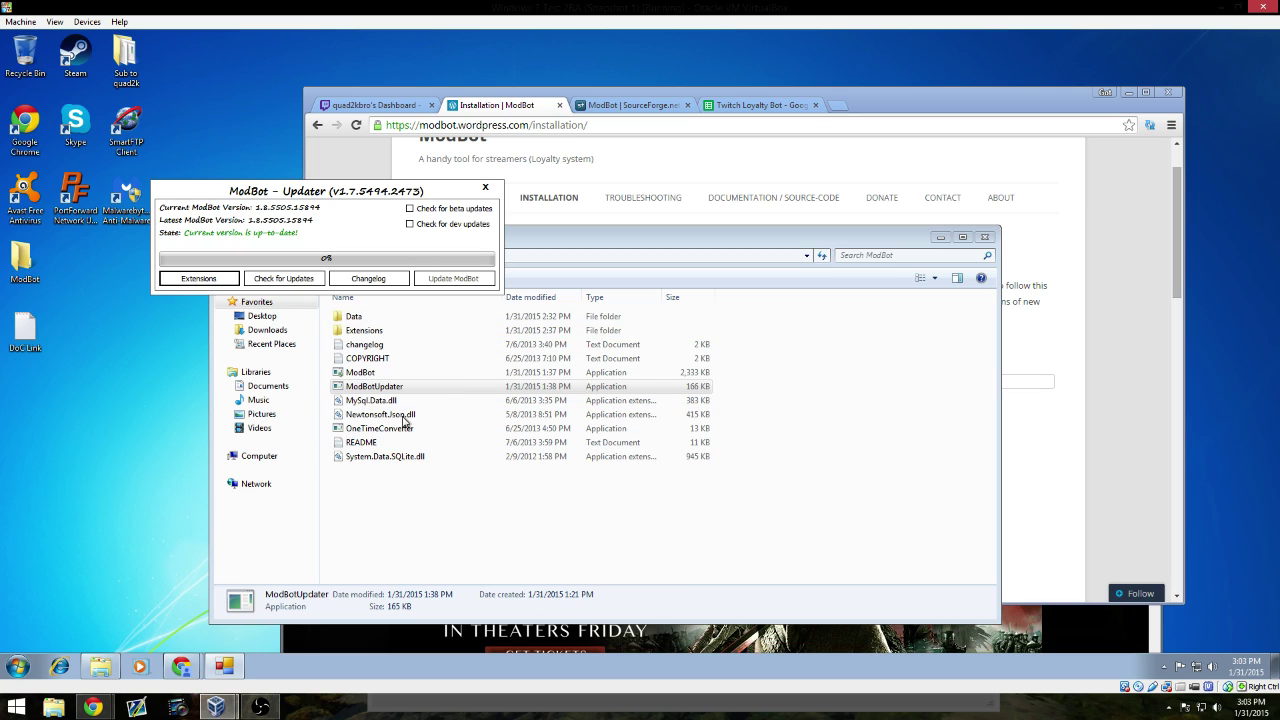
{"action": "left_click", "coordinate": [199, 280]}
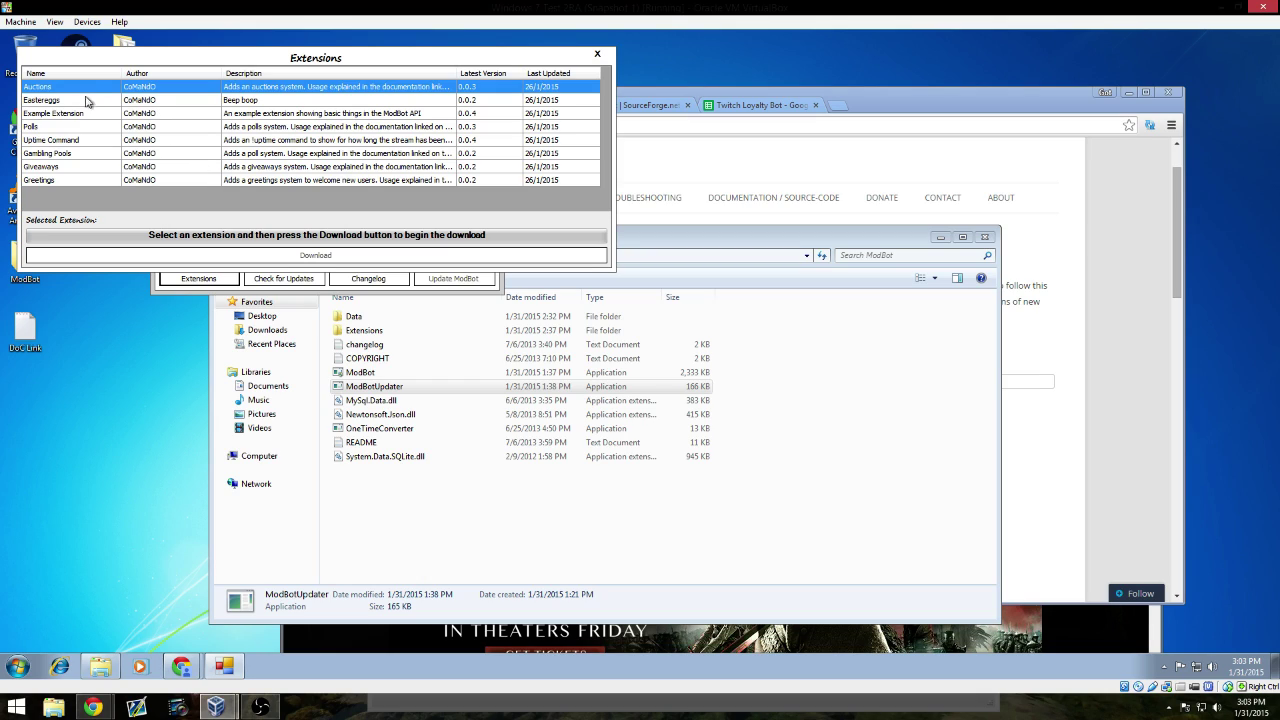
Download the Giveaways and Greetings extensions
{"action": "left_click", "coordinate": [96, 154]}
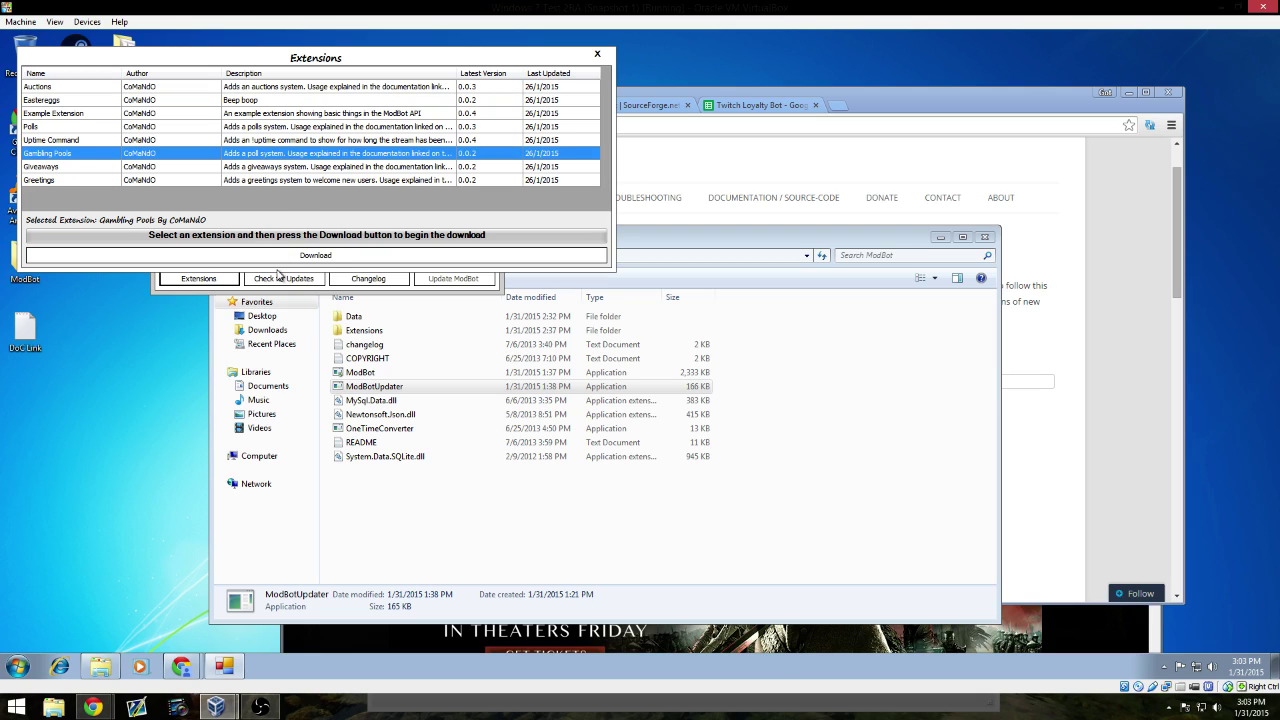
{"action": "left_click", "coordinate": [218, 170]}
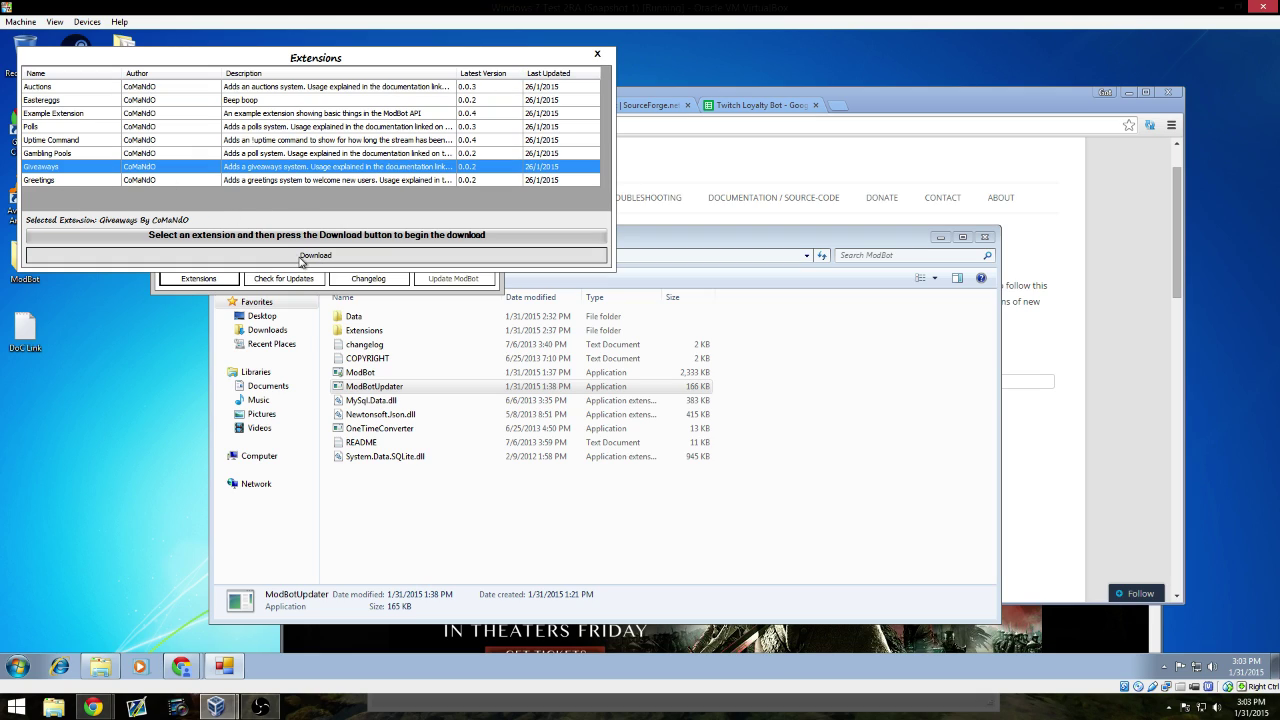
{"action": "left_click", "coordinate": [301, 256]}
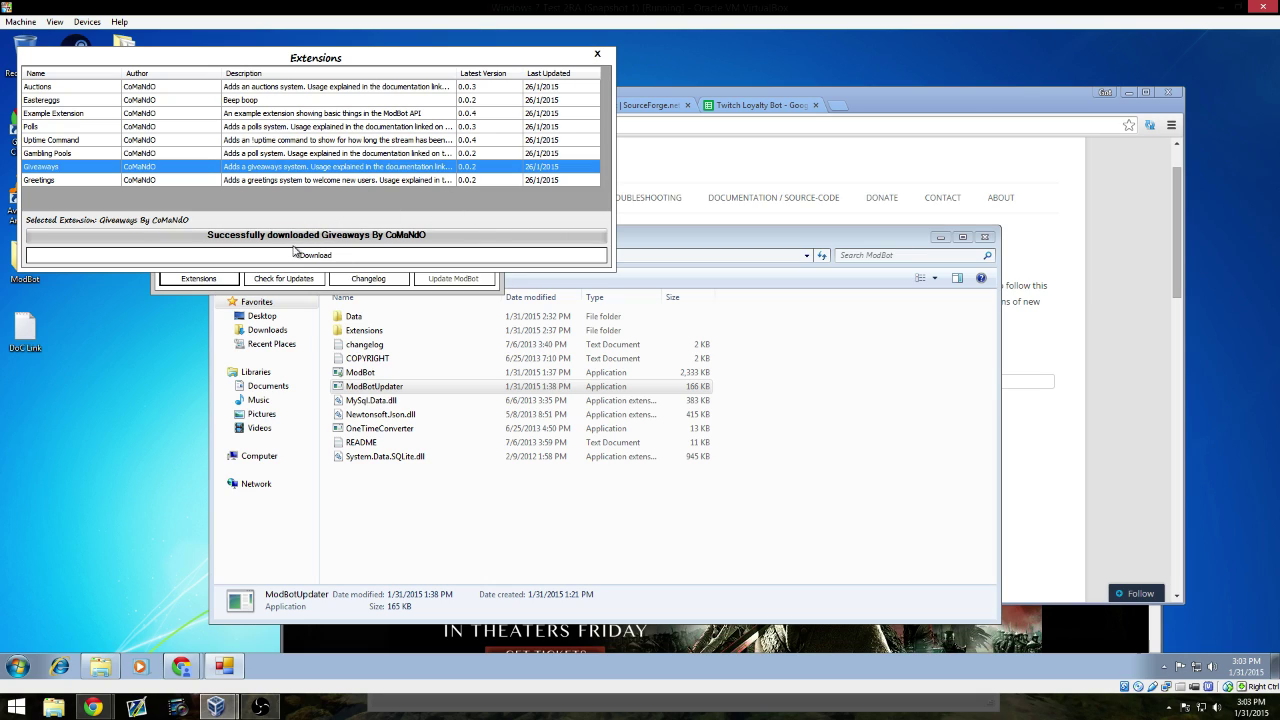
{"action": "left_click", "coordinate": [238, 181]}
{"action": "left_click", "coordinate": [292, 260]}
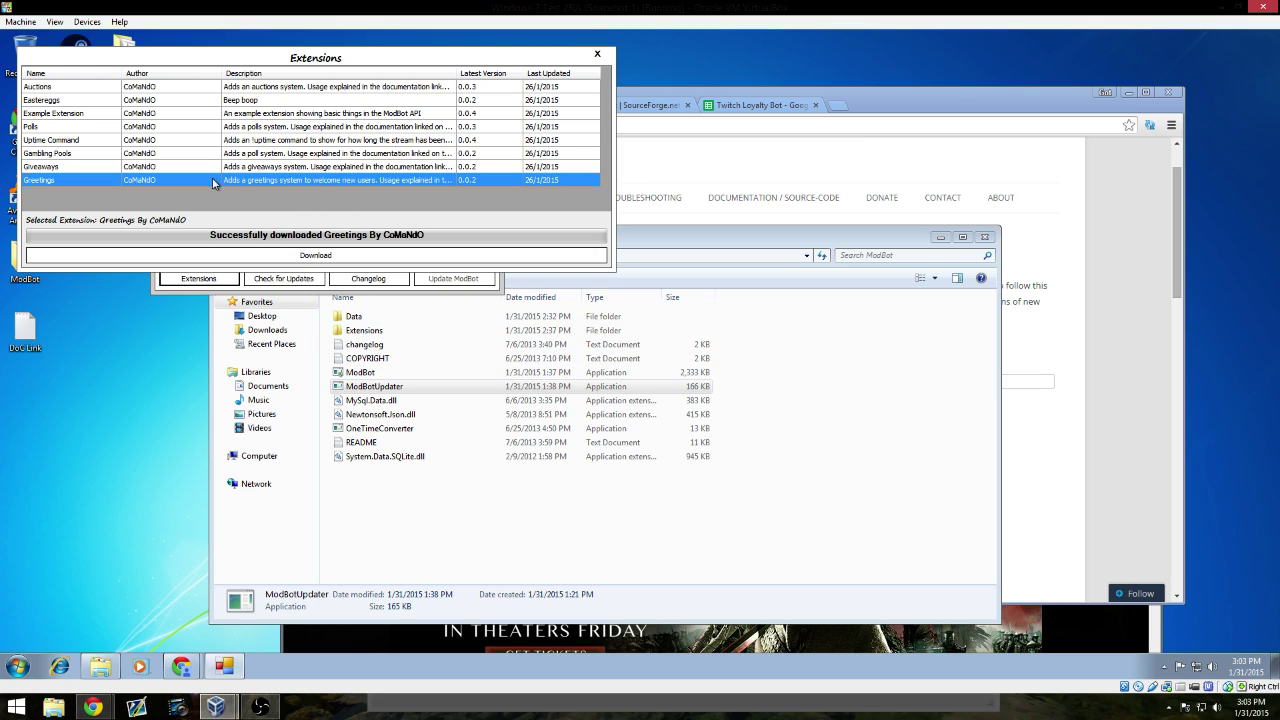
{"action": "left_click", "coordinate": [356, 255]}
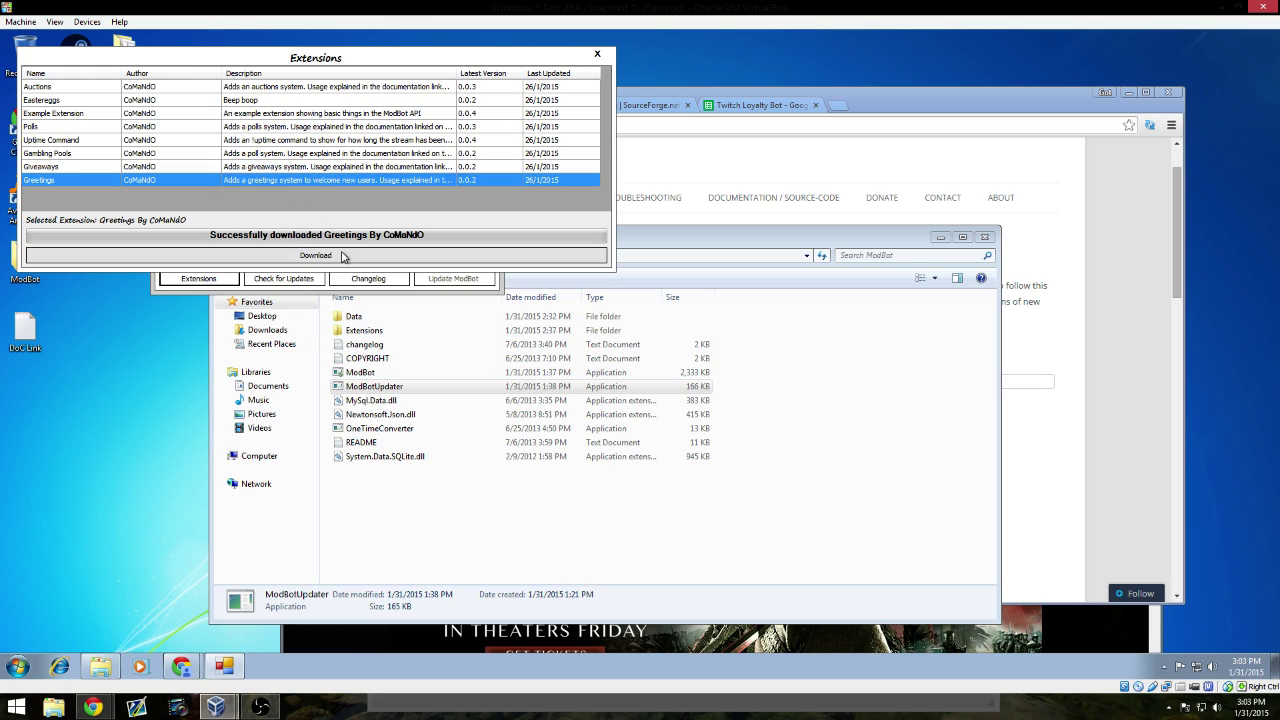
Browse the Giveaways, Auctions and Eastereggs entries, then close the extensions list
{"action": "left_click", "coordinate": [372, 168]}
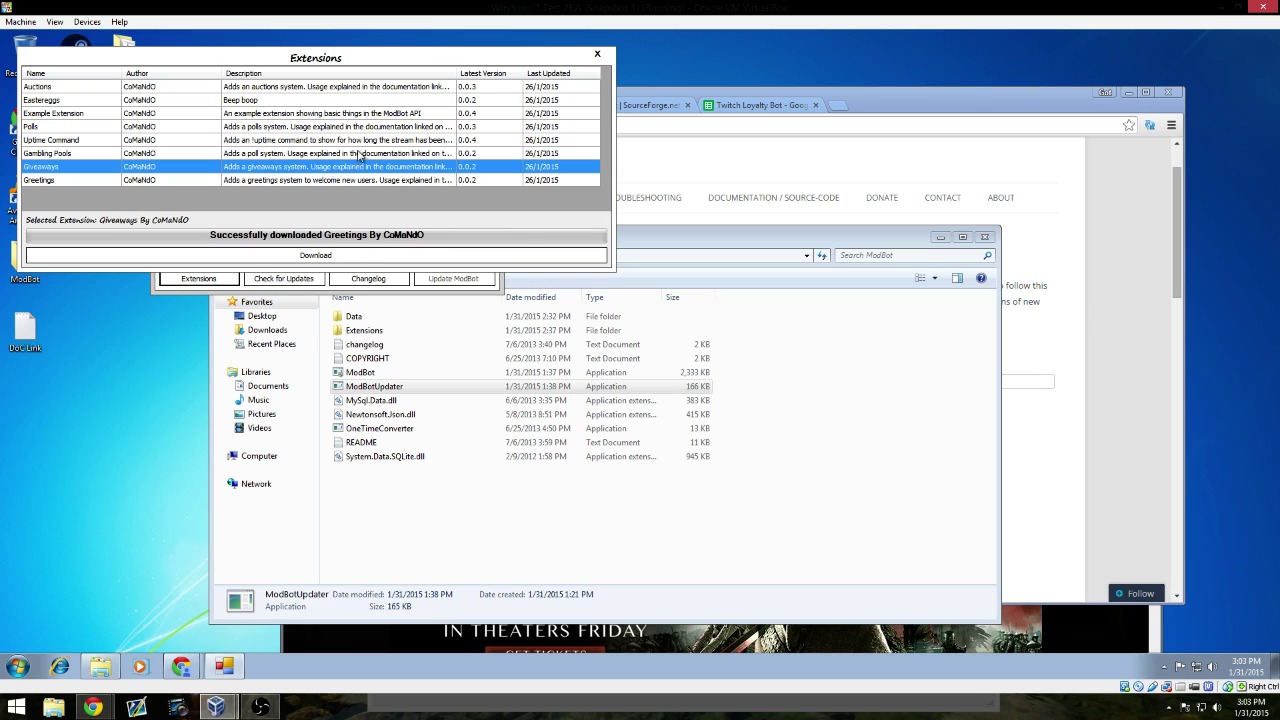
{"action": "left_click", "coordinate": [306, 88]}
{"action": "left_click", "coordinate": [306, 101]}
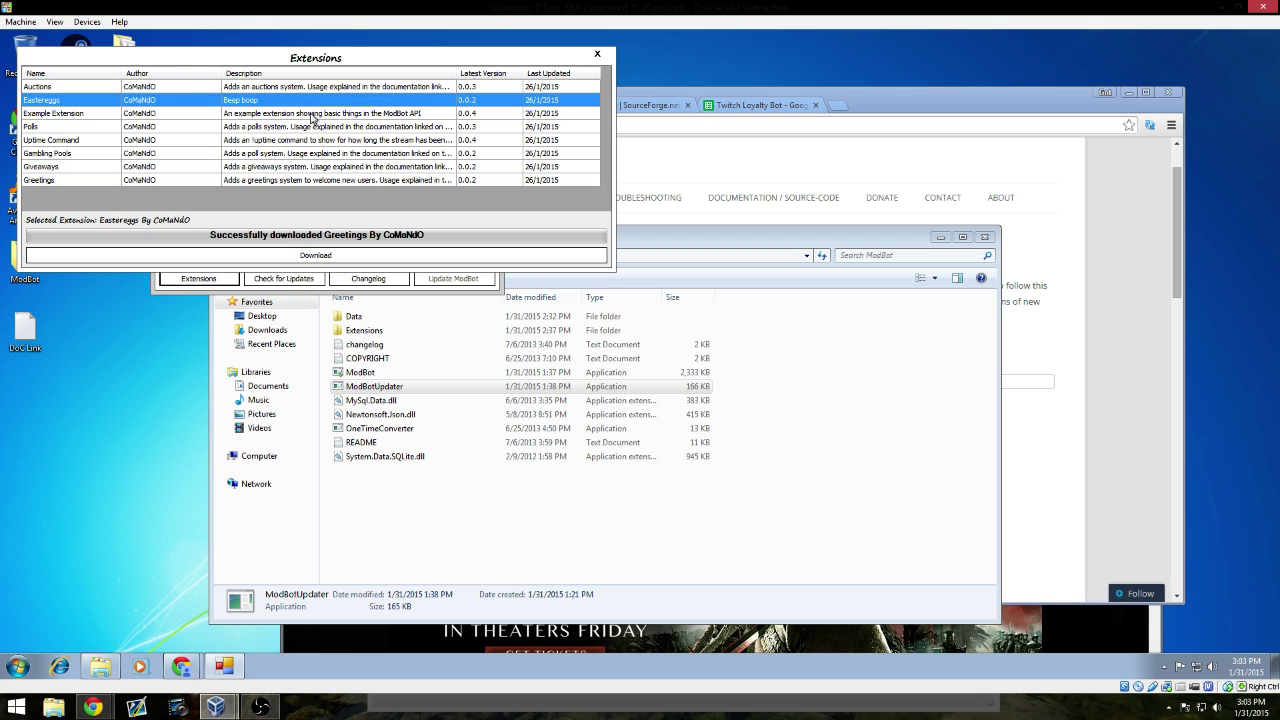
{"action": "left_click", "coordinate": [314, 114]}
{"action": "left_click", "coordinate": [597, 53]}
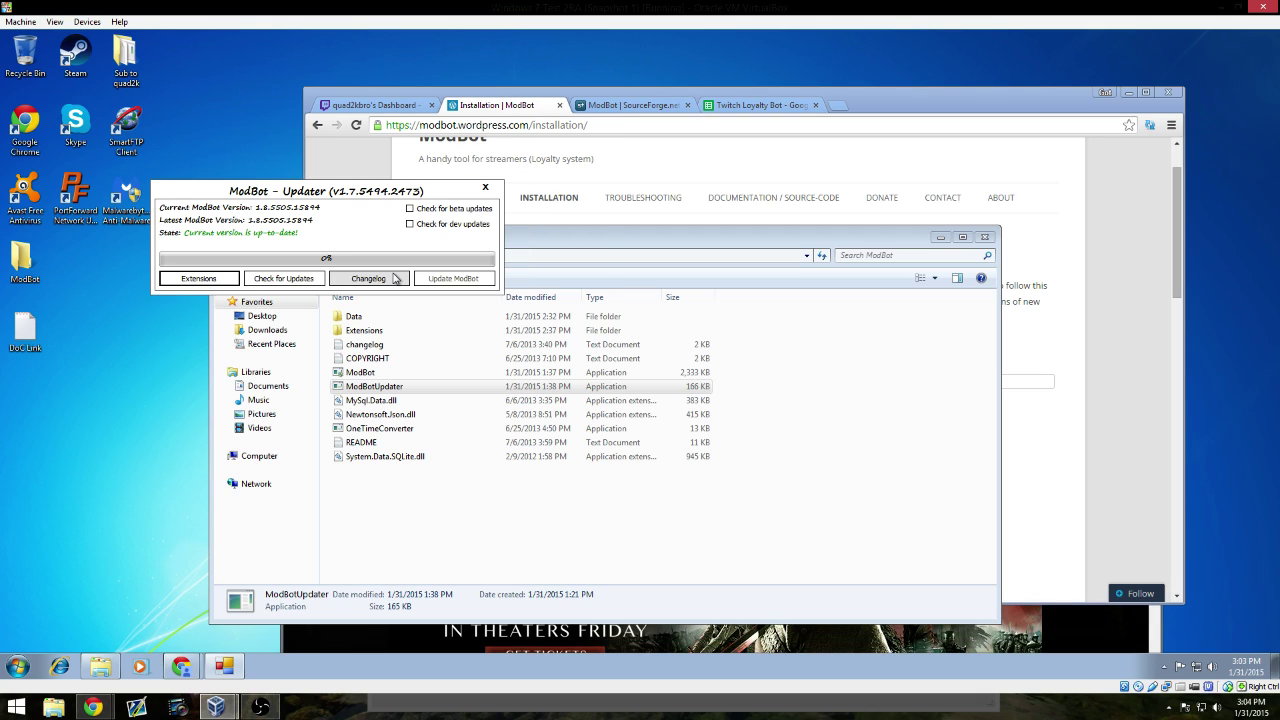
Check for updates, close the updater, and launch ModBot from the folder, allowing the UAC prompt
{"action": "left_click", "coordinate": [303, 282]}
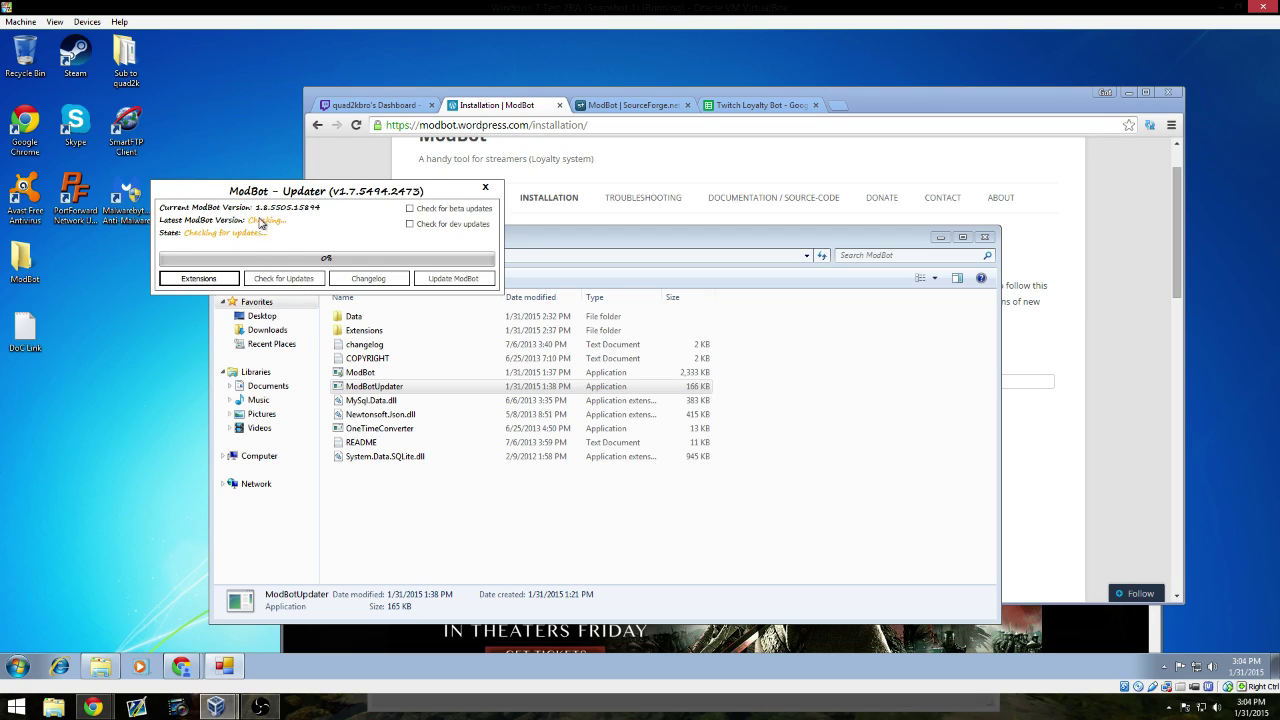
{"action": "left_click", "coordinate": [486, 188]}
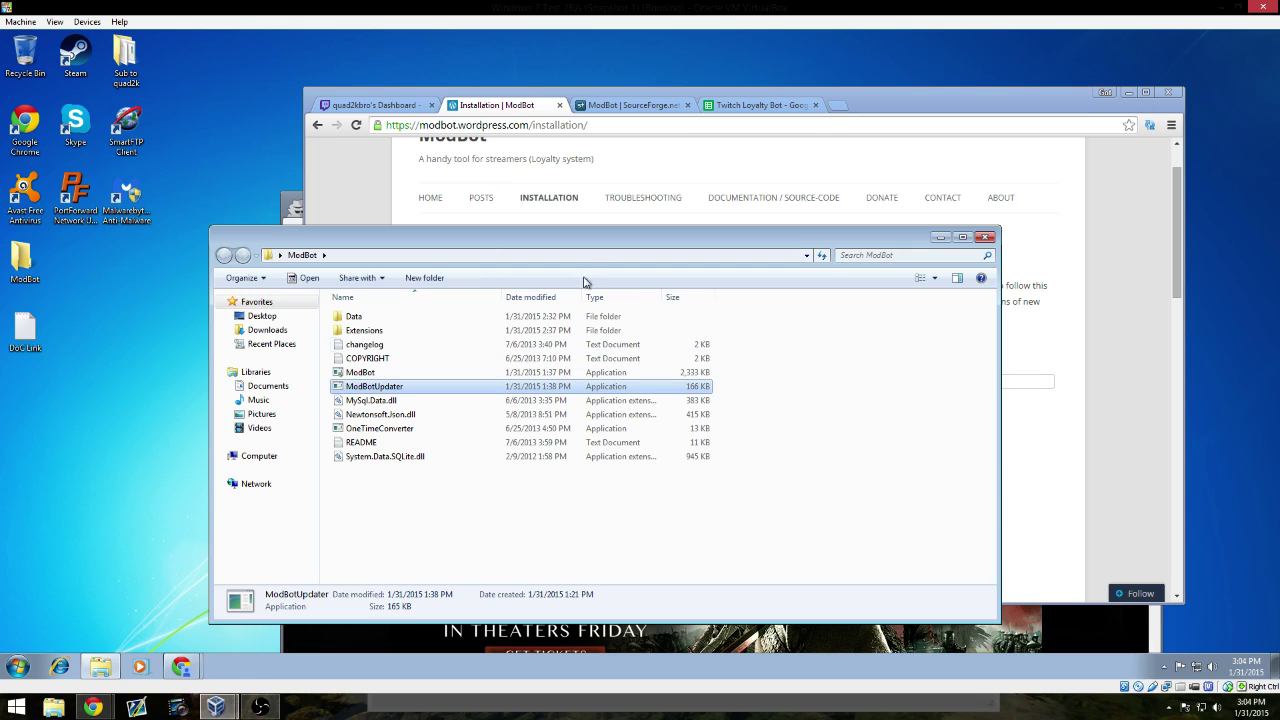
{"action": "left_click_drag", "start_coordinate": [591, 240], "coordinate": [767, 194]}
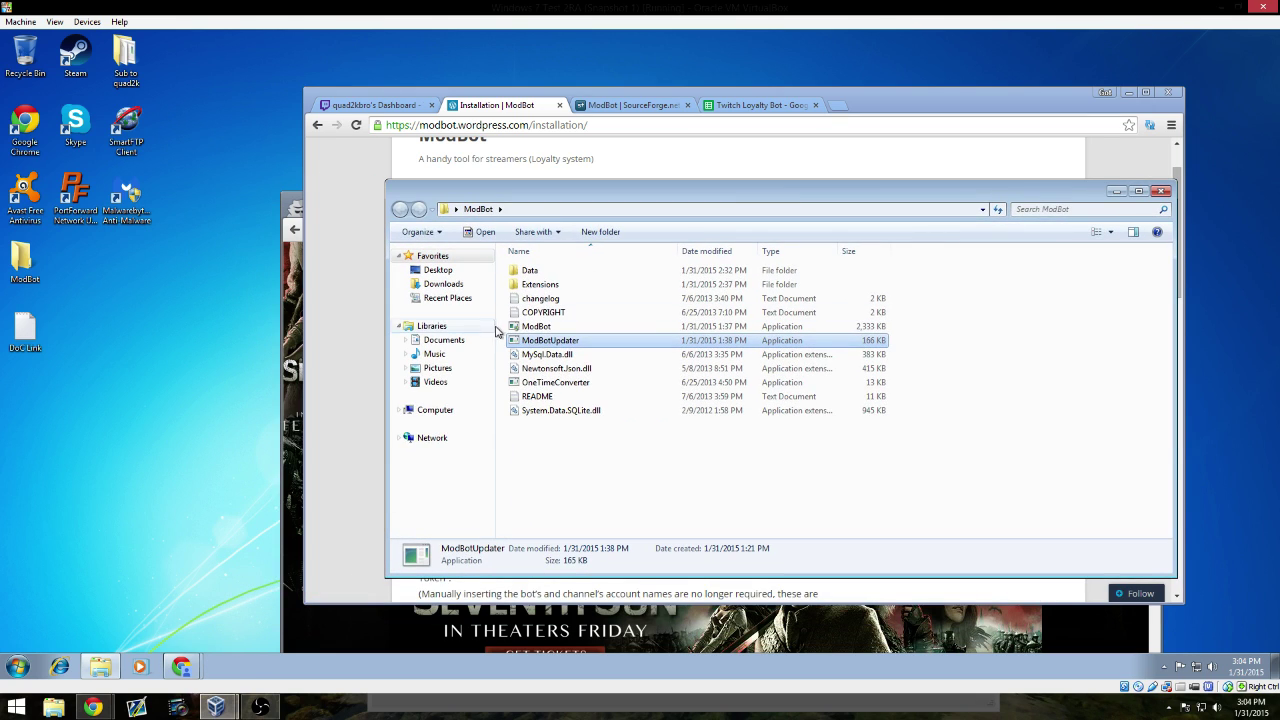
{"action": "left_click", "coordinate": [550, 330]}
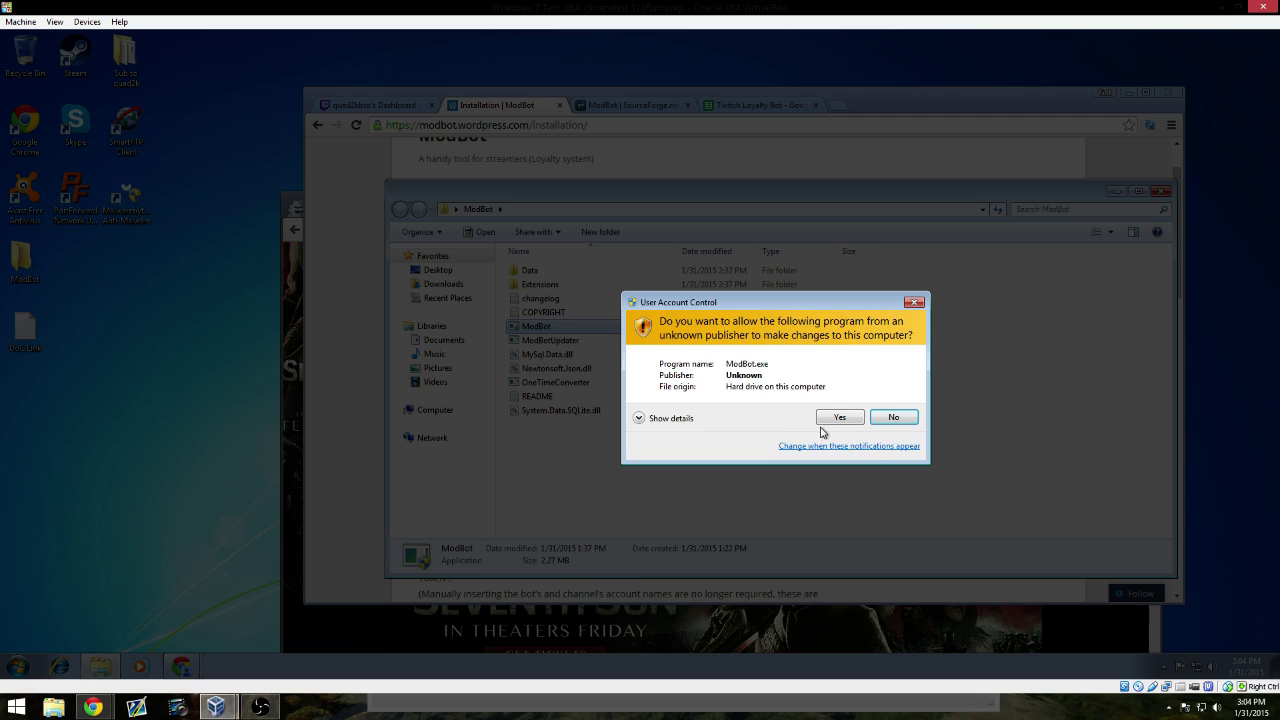
{"action": "left_click", "coordinate": [828, 420]}
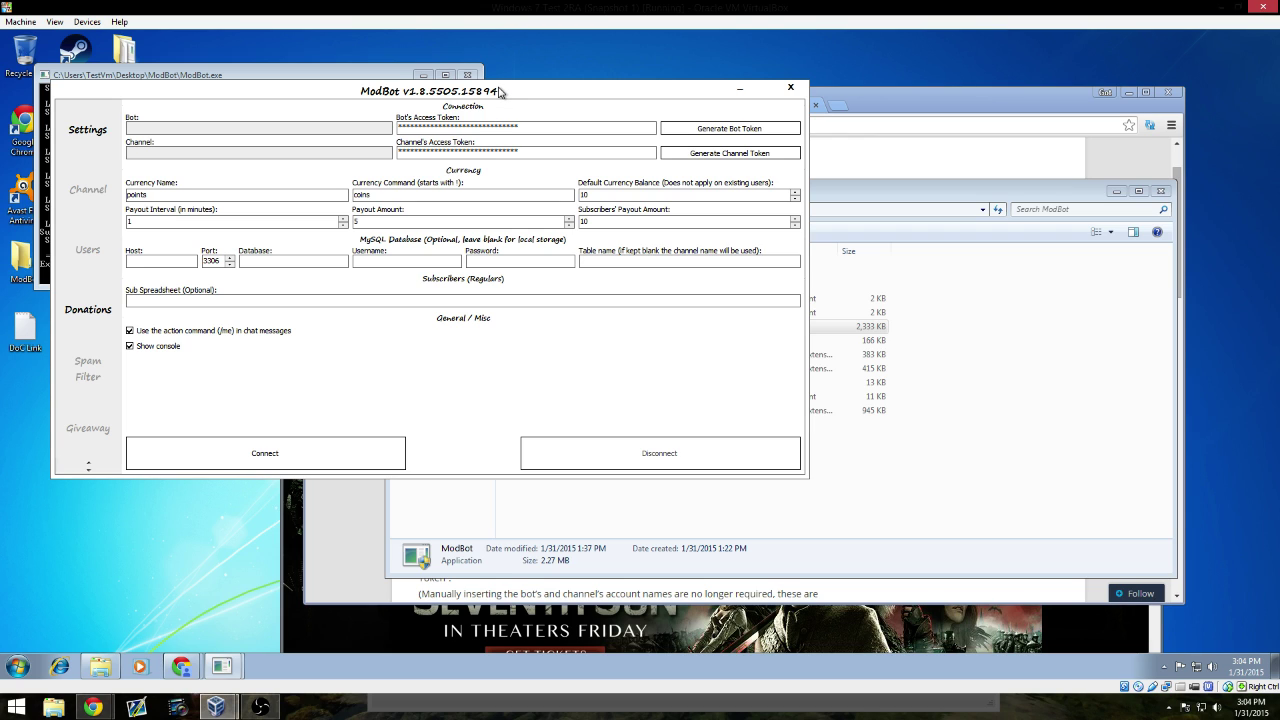
Move the ModBot settings window aside to show the console and bring the Installation page forward
{"action": "left_click_drag", "start_coordinate": [500, 92], "coordinate": [576, 178]}
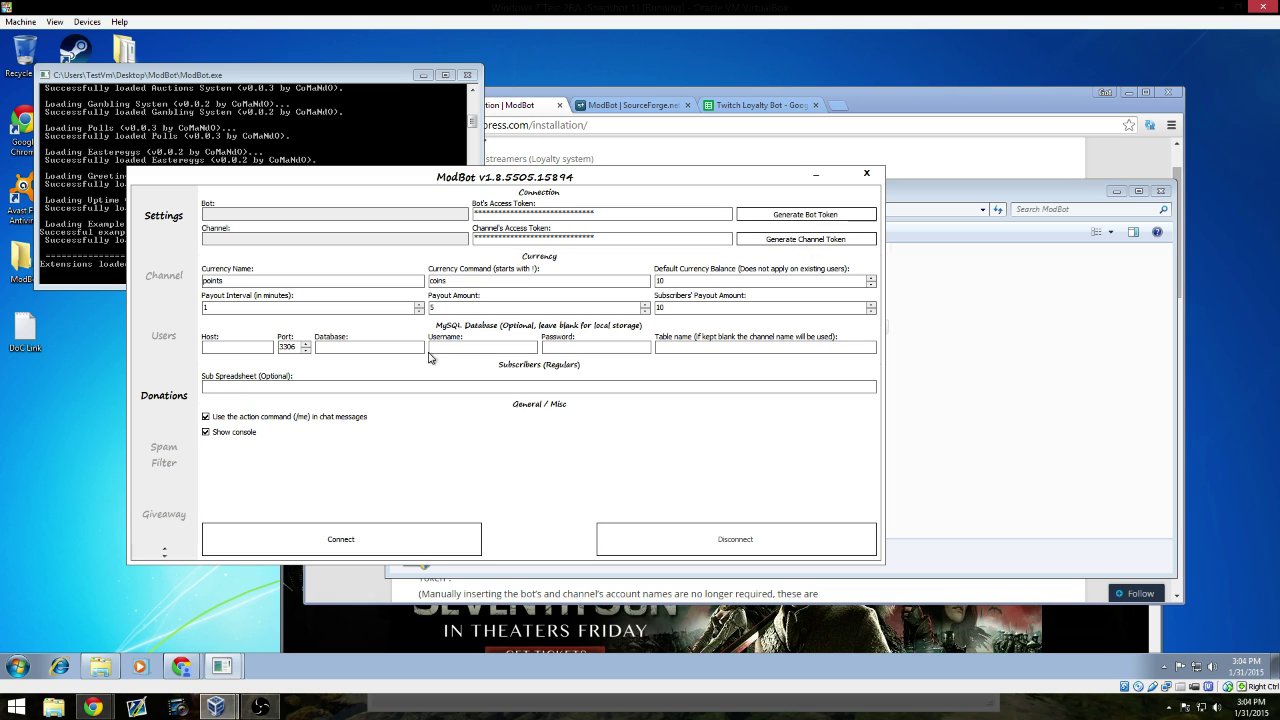
{"action": "left_click", "coordinate": [935, 110]}
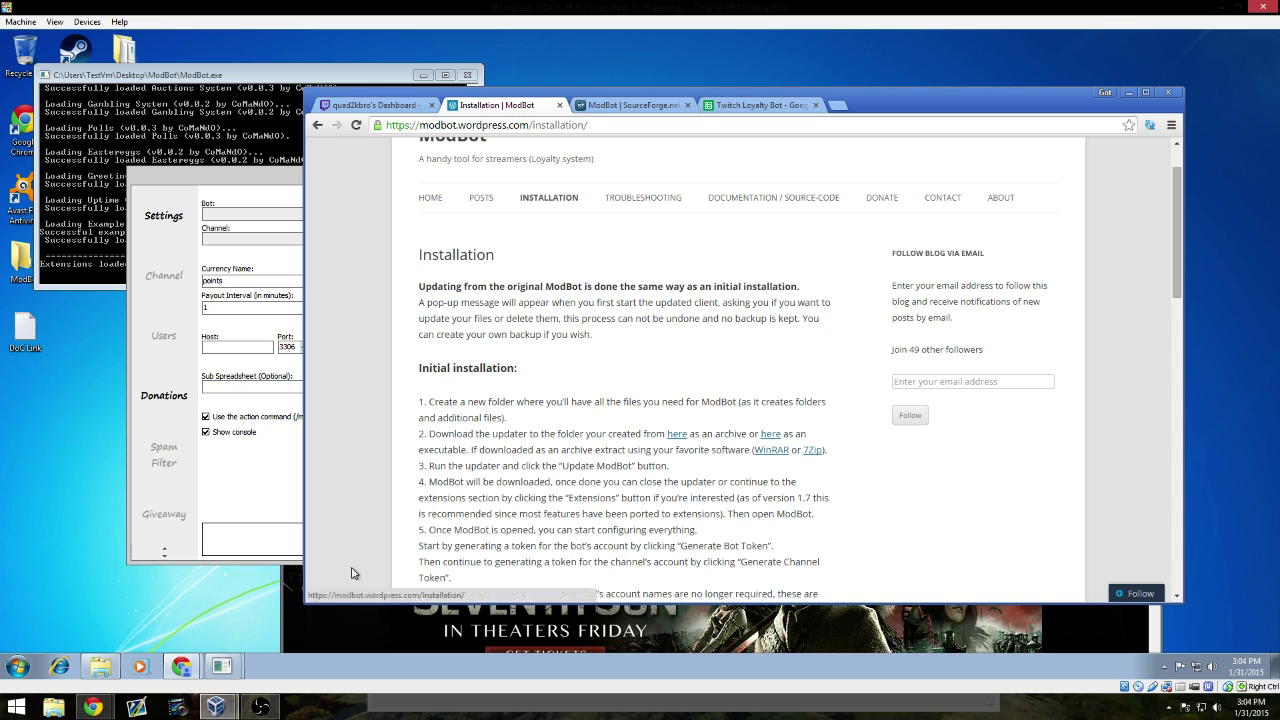
View the channel account's Twitch dashboard and the bot account's home page, then return to ModBot settings
{"action": "left_click", "coordinate": [1117, 612]}
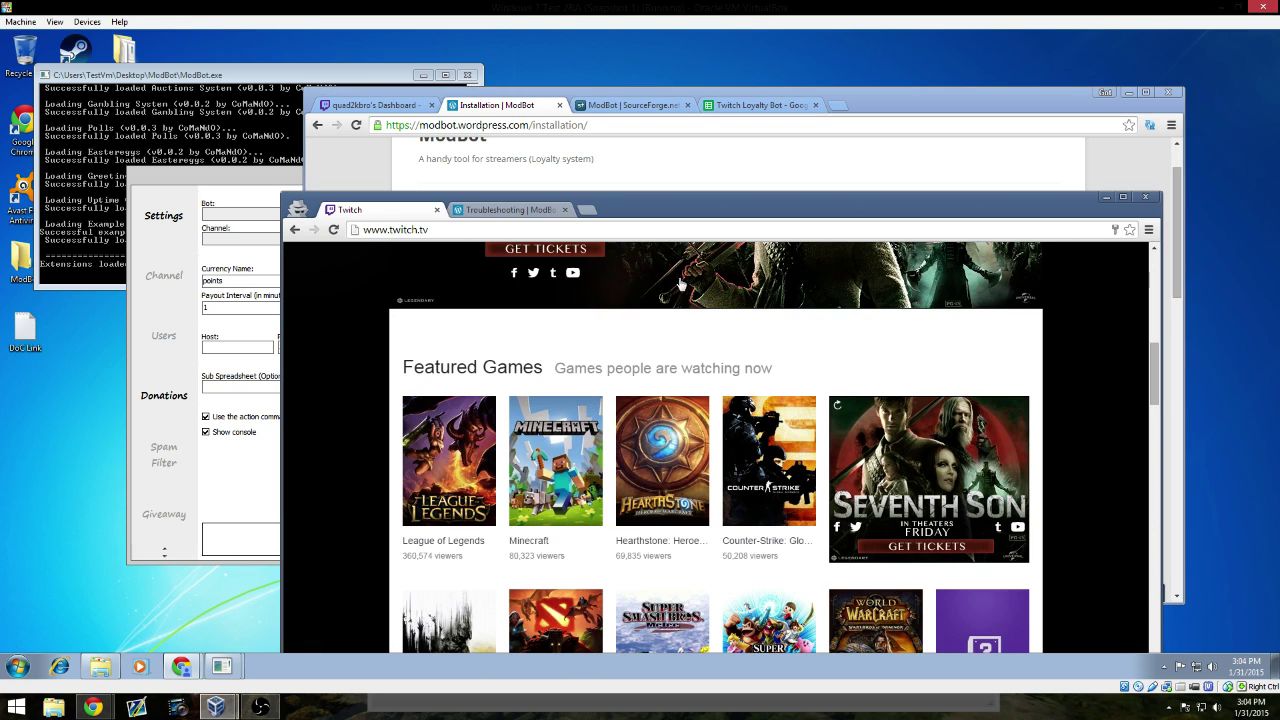
{"action": "left_click_drag", "start_coordinate": [690, 213], "coordinate": [688, 198]}
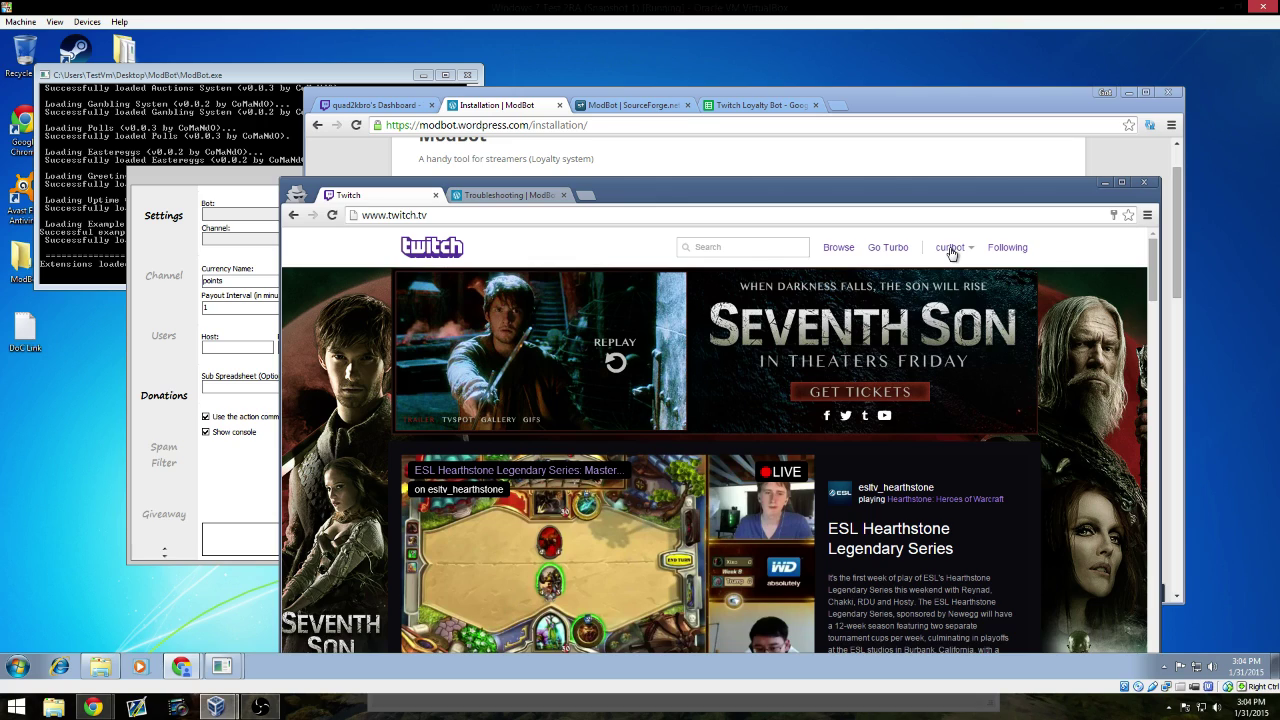
{"action": "left_click", "coordinate": [368, 105]}
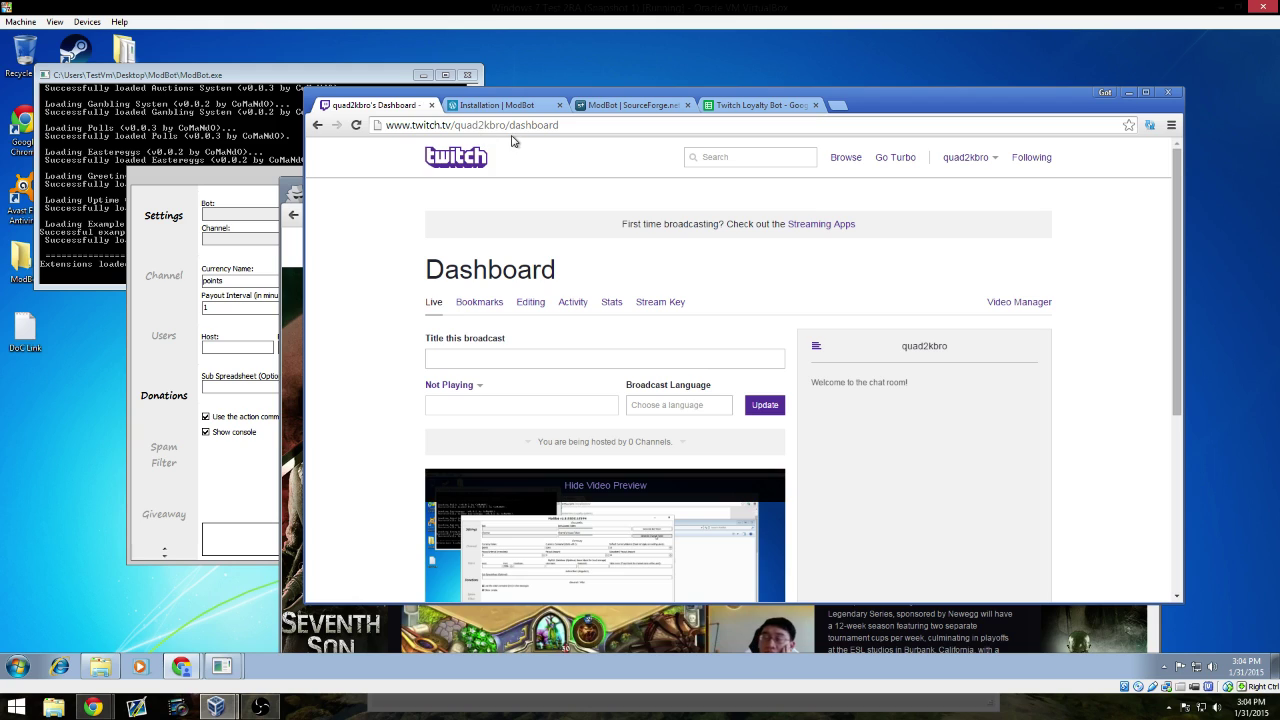
{"action": "left_click", "coordinate": [288, 185]}
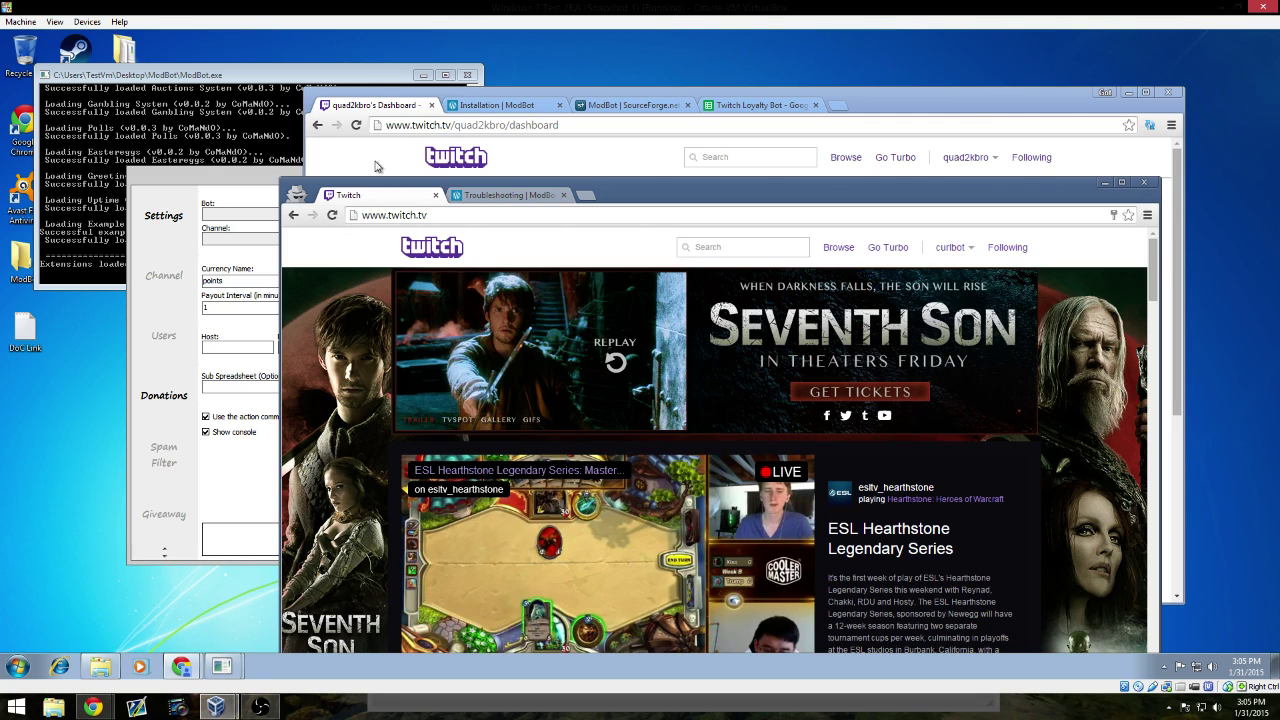
{"action": "left_click", "coordinate": [274, 177]}
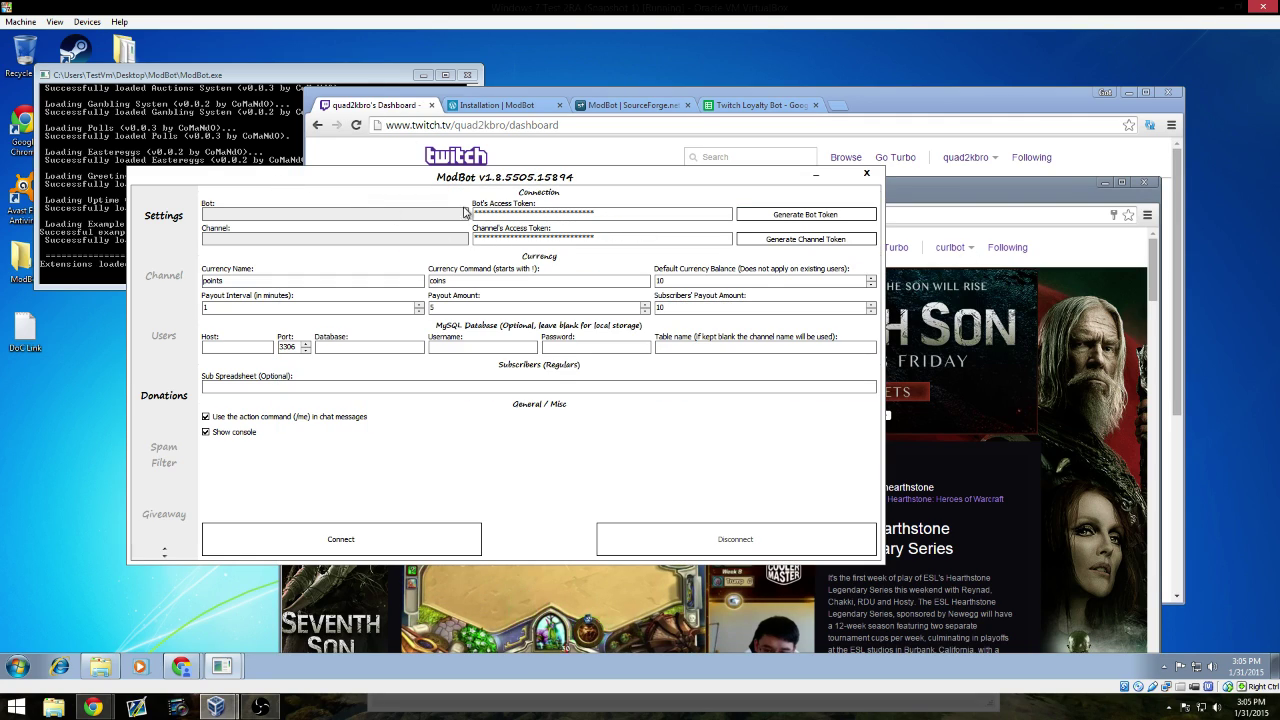
Delete the bot and channel access tokens, then bring the bot account's Twitch window forward
{"action": "double_click", "coordinate": [540, 213]}
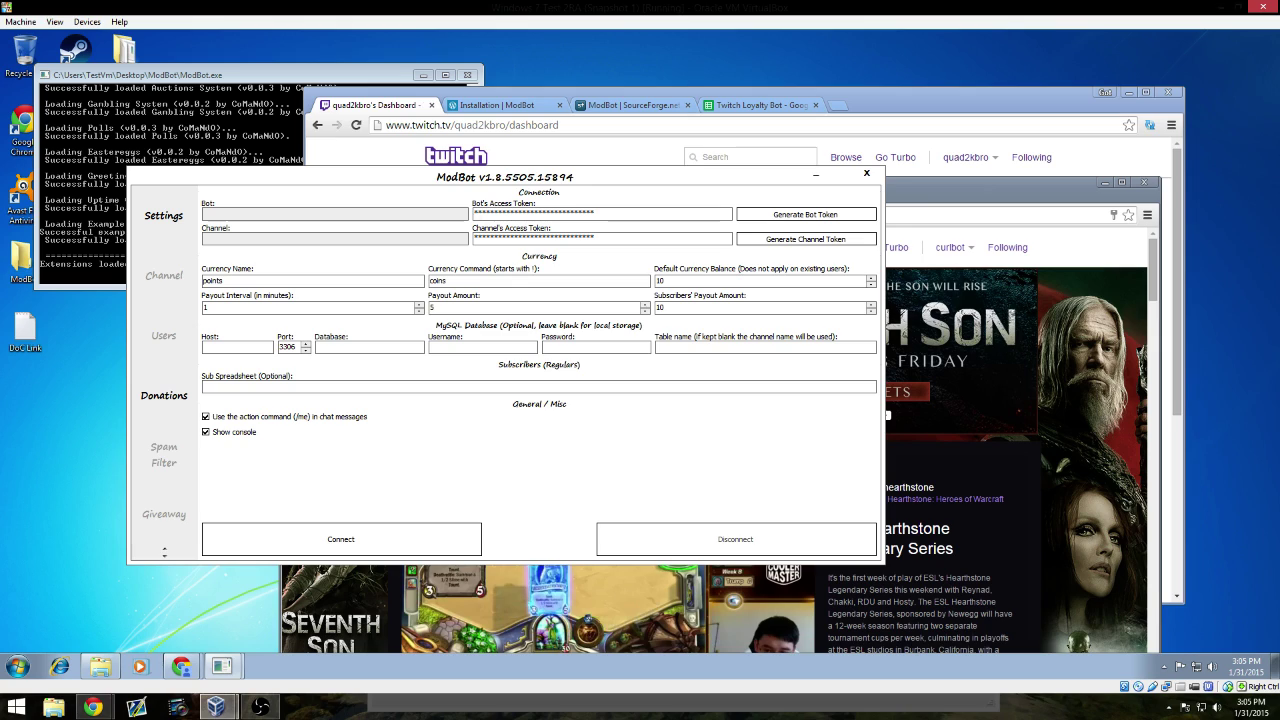
{"action": "key", "text": "BackSpace"}
{"action": "double_click", "coordinate": [540, 237]}
{"action": "key", "text": "BackSpace"}
{"action": "left_click", "coordinate": [952, 94]}
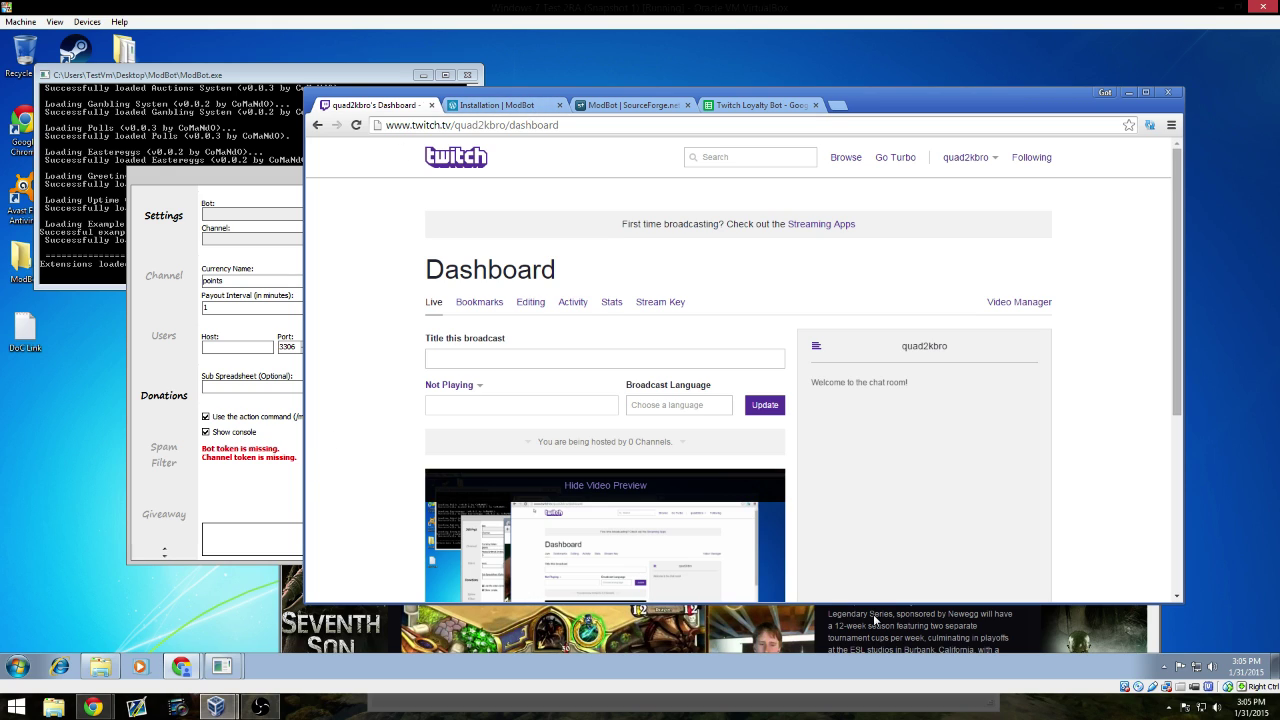
{"action": "left_click", "coordinate": [1150, 625]}
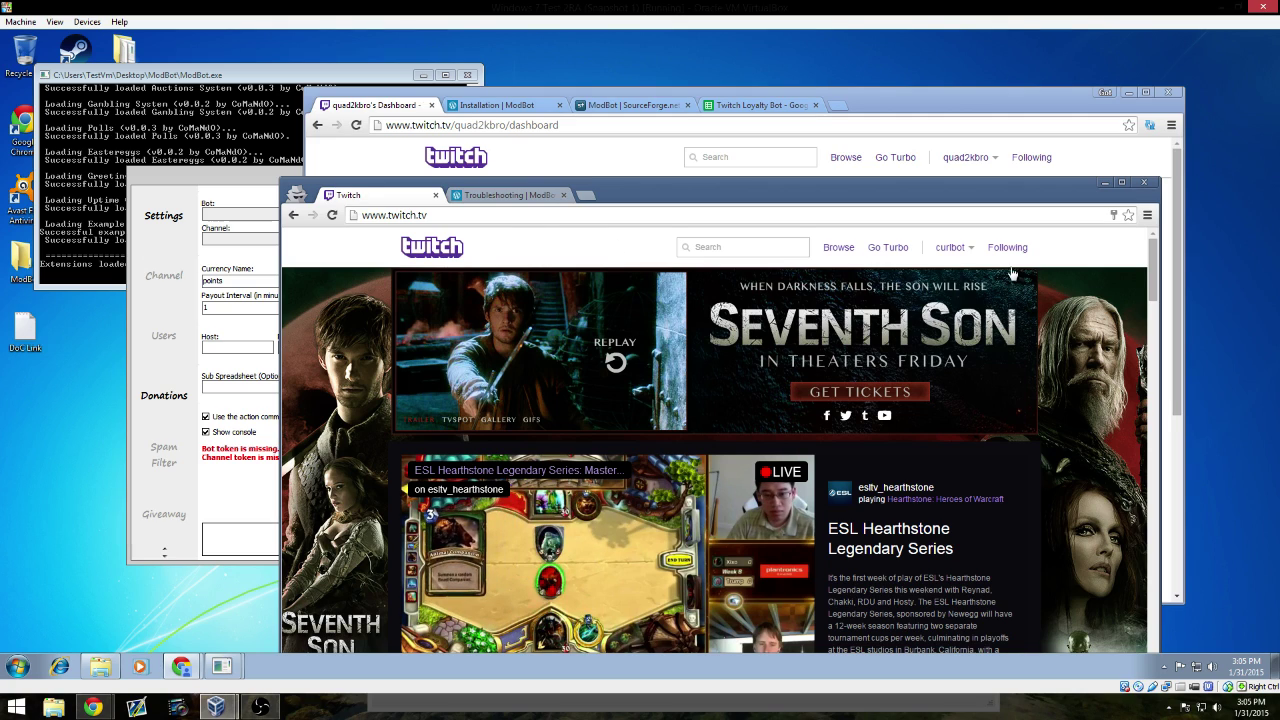
Open the troubleshooting page and start generating a new bot access token from ModBot
{"action": "left_click", "coordinate": [512, 198]}
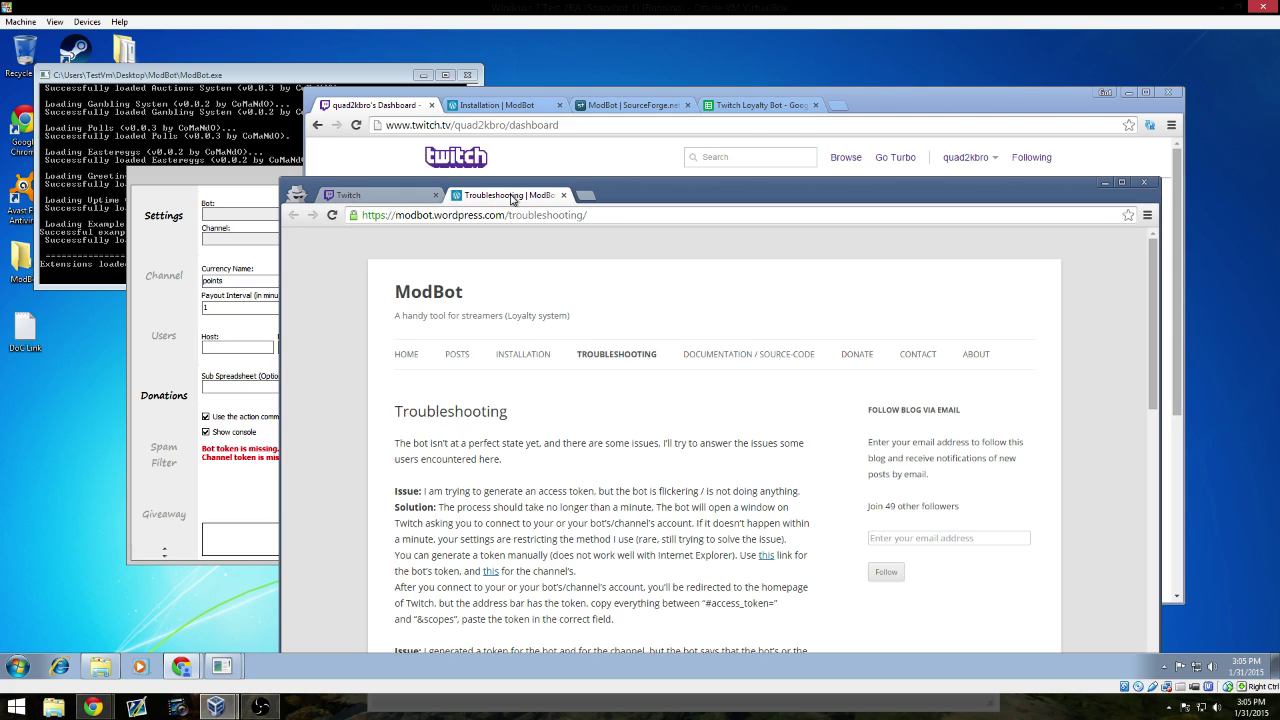
{"action": "scroll", "coordinate": [536, 338], "scroll_direction": "down", "scroll_amount": 3}
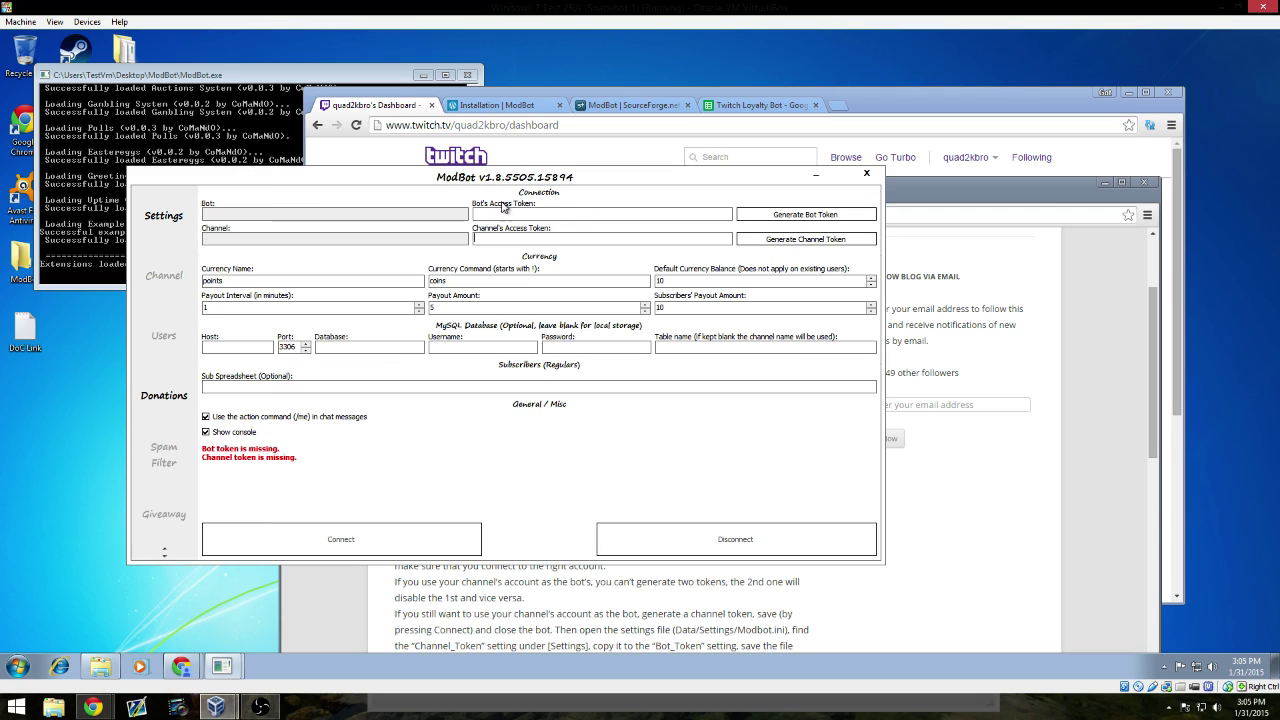
{"action": "left_click", "coordinate": [238, 178]}
{"action": "left_click", "coordinate": [808, 216]}
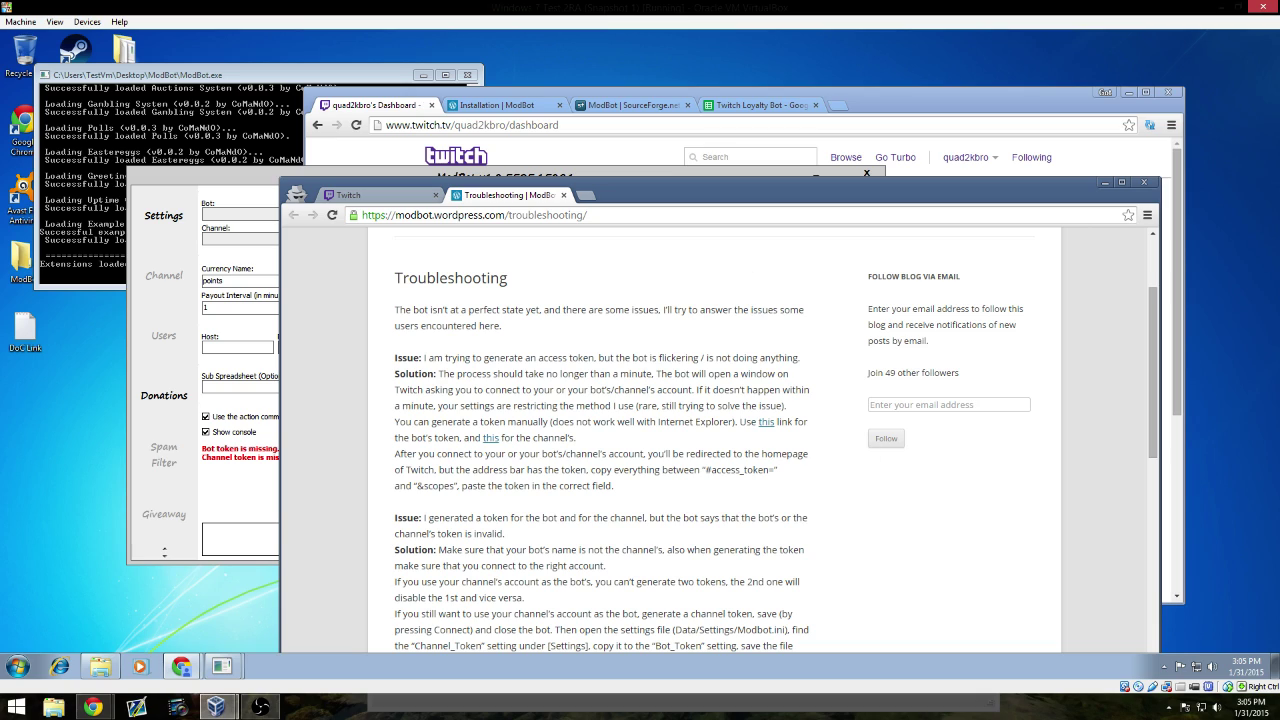
Follow the troubleshooting page's manual 'this' link to get the bot's token
{"action": "left_click_drag", "start_coordinate": [746, 421], "coordinate": [796, 421]}
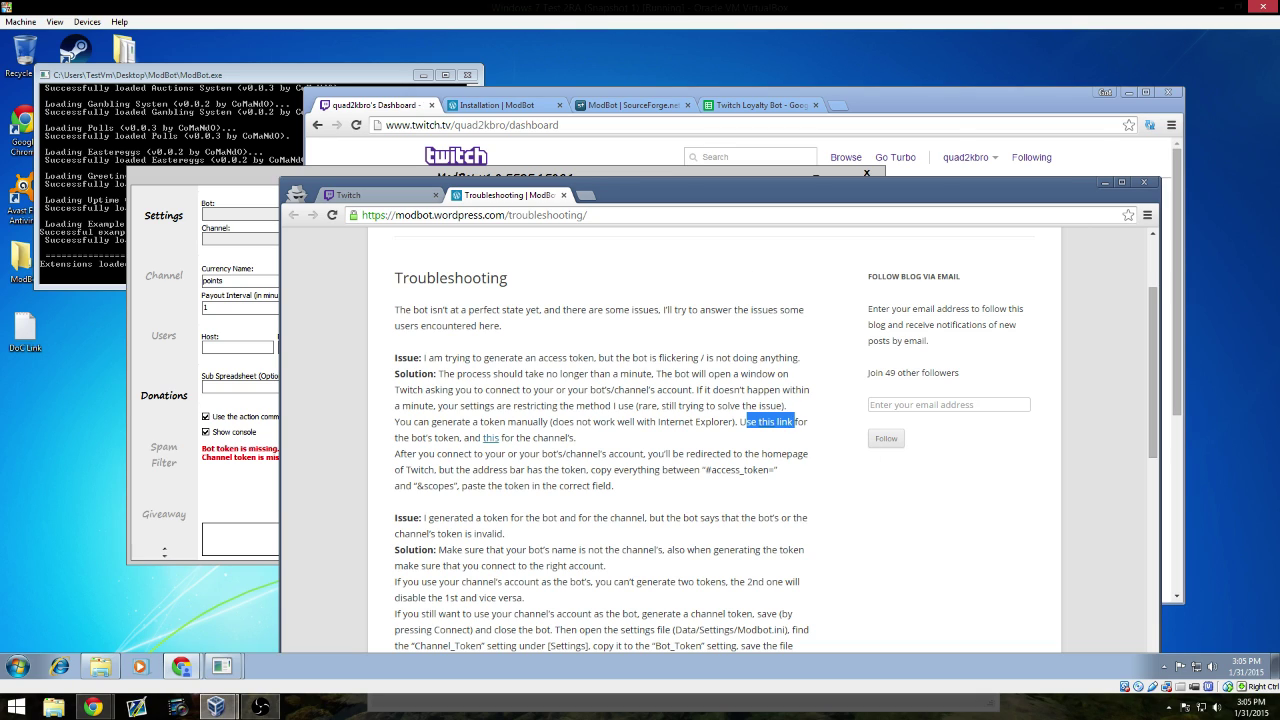
{"action": "left_click", "coordinate": [822, 431]}
{"action": "left_click", "coordinate": [356, 198]}
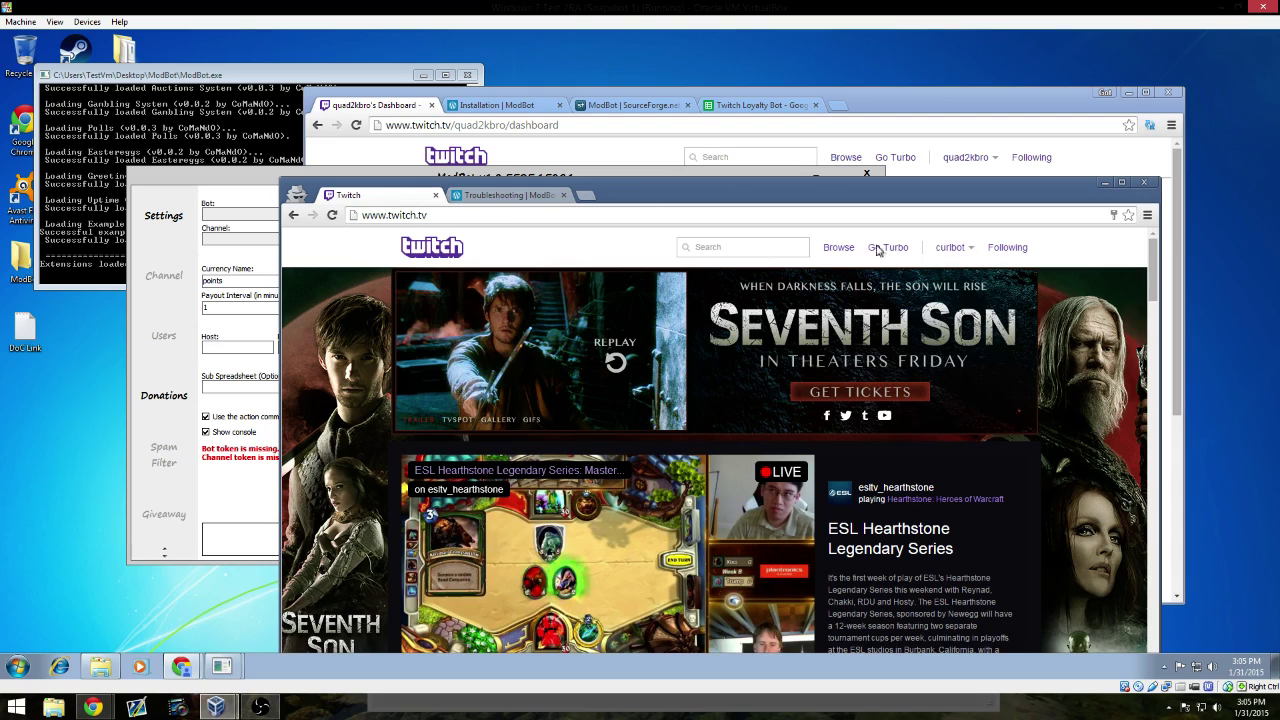
{"action": "left_click", "coordinate": [524, 199]}
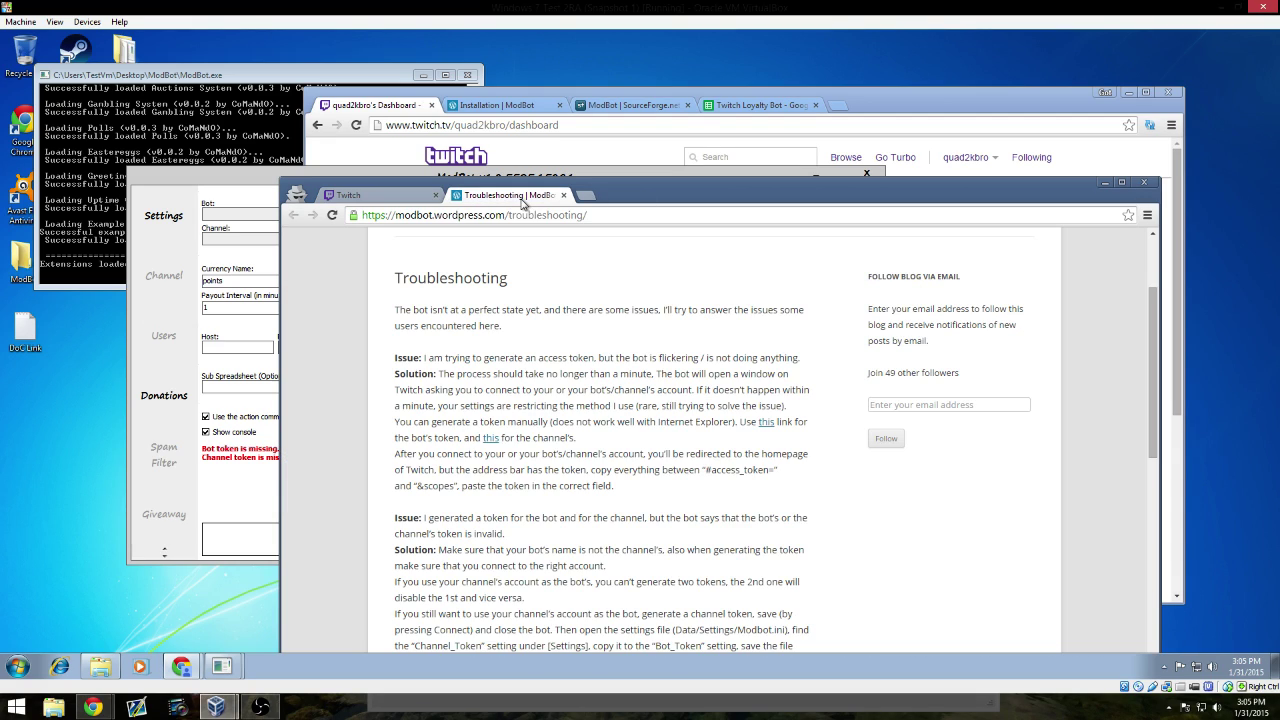
{"action": "left_click", "coordinate": [765, 423]}
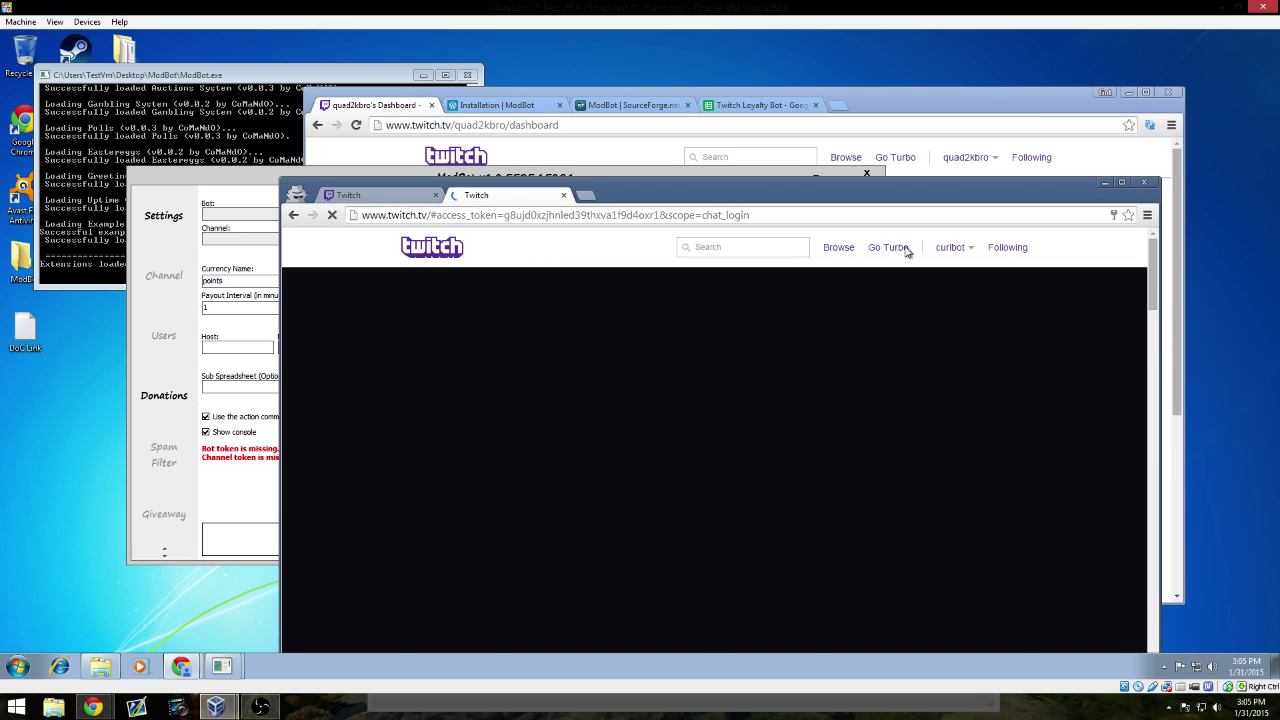
Copy the access_token value from the Twitch address bar and switch back to ModBot
{"action": "left_click", "coordinate": [513, 216]}
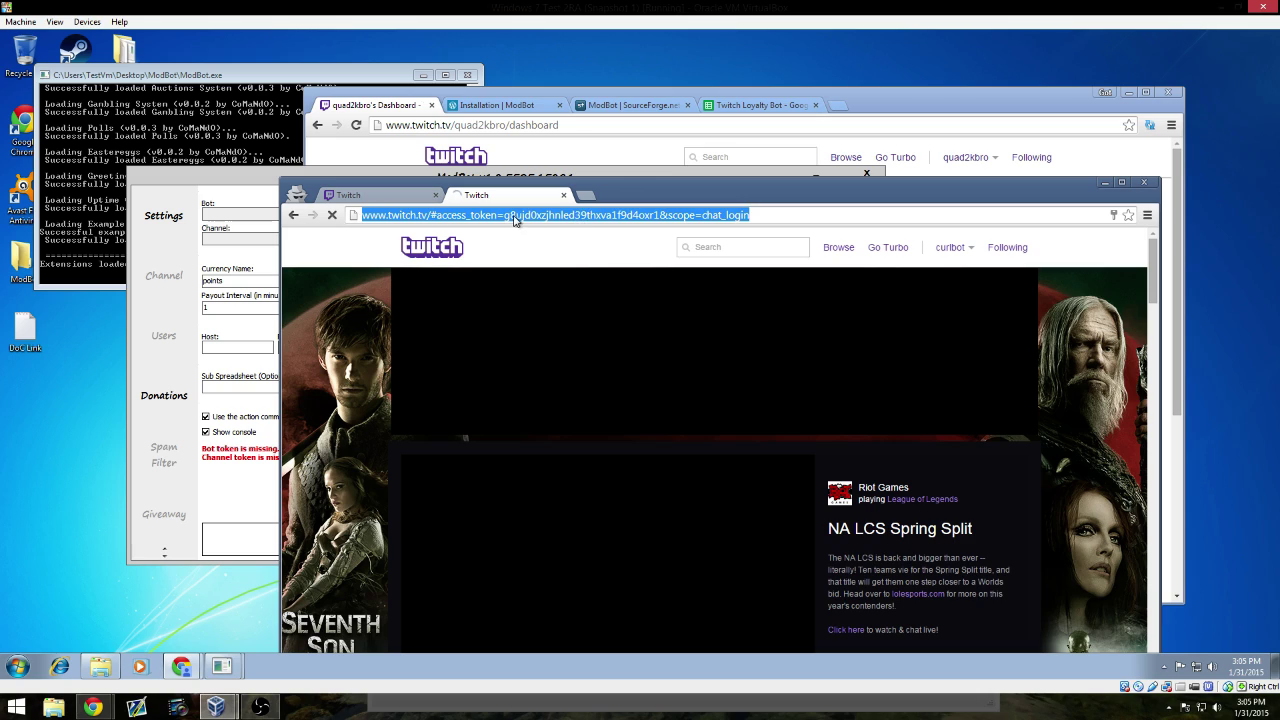
{"action": "left_click", "coordinate": [513, 216]}
{"action": "left_click_drag", "start_coordinate": [504, 215], "coordinate": [659, 215]}
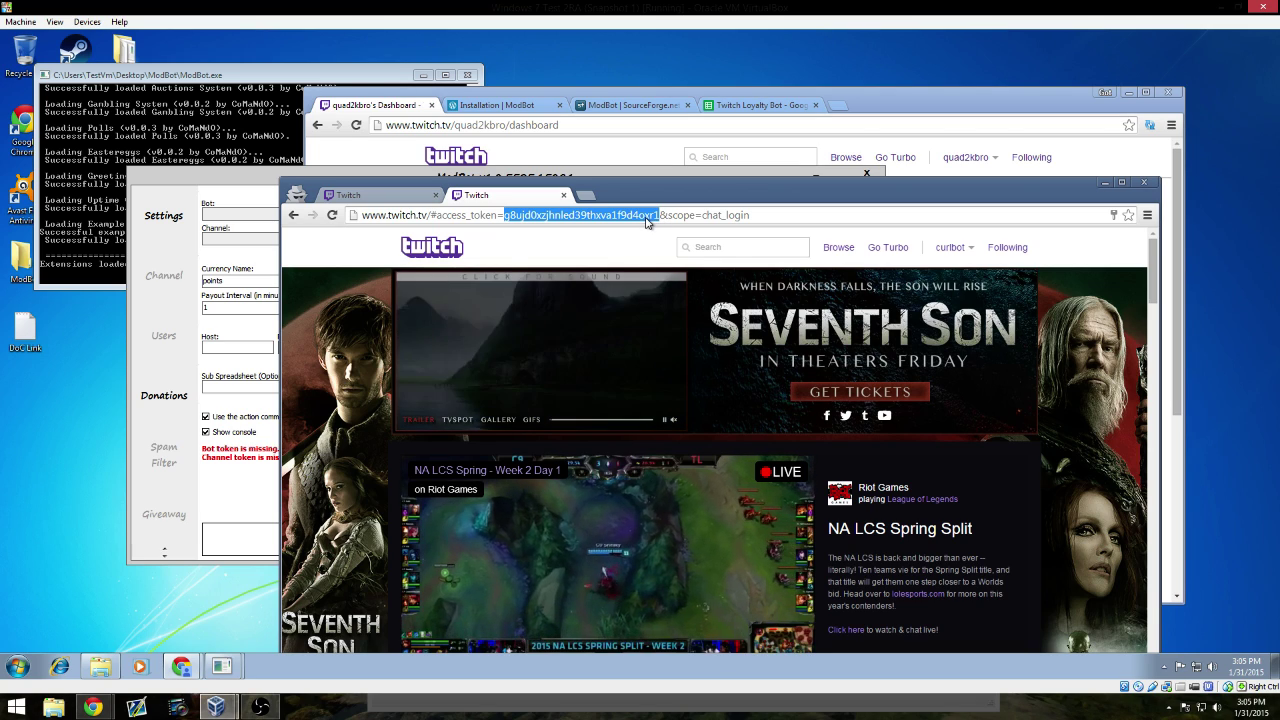
{"action": "right_click", "coordinate": [647, 221]}
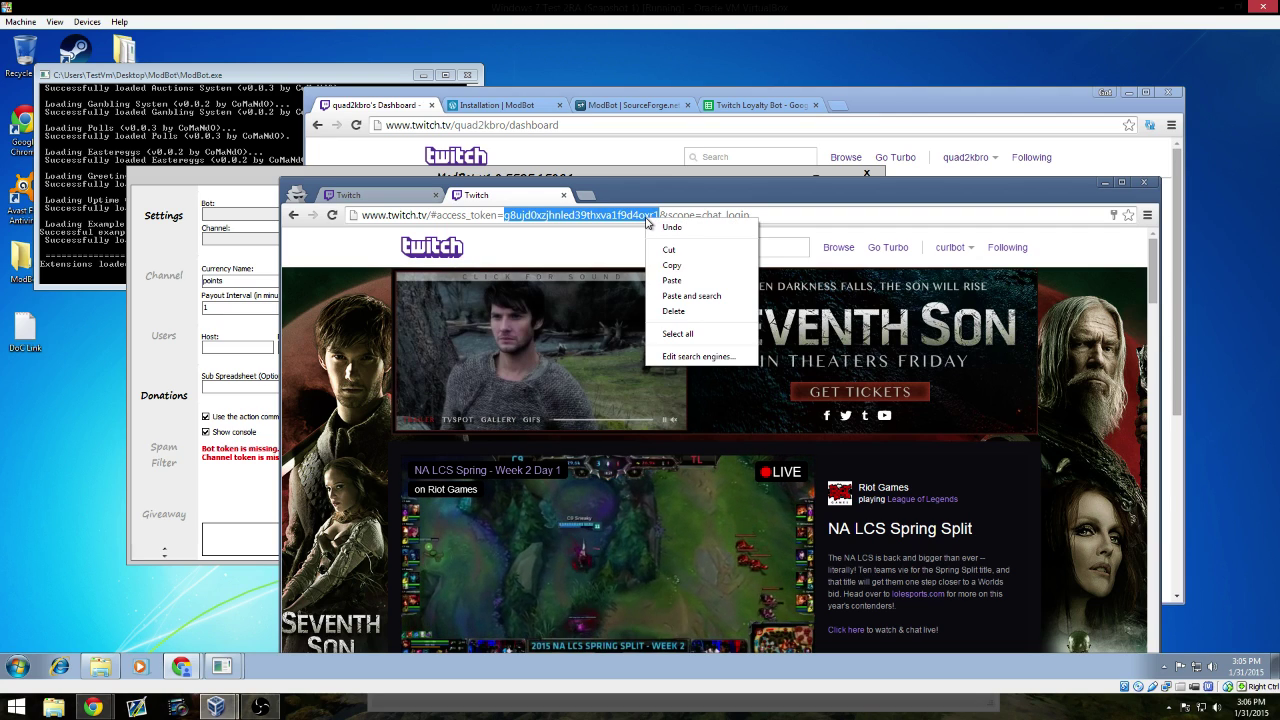
{"action": "left_click", "coordinate": [676, 266]}
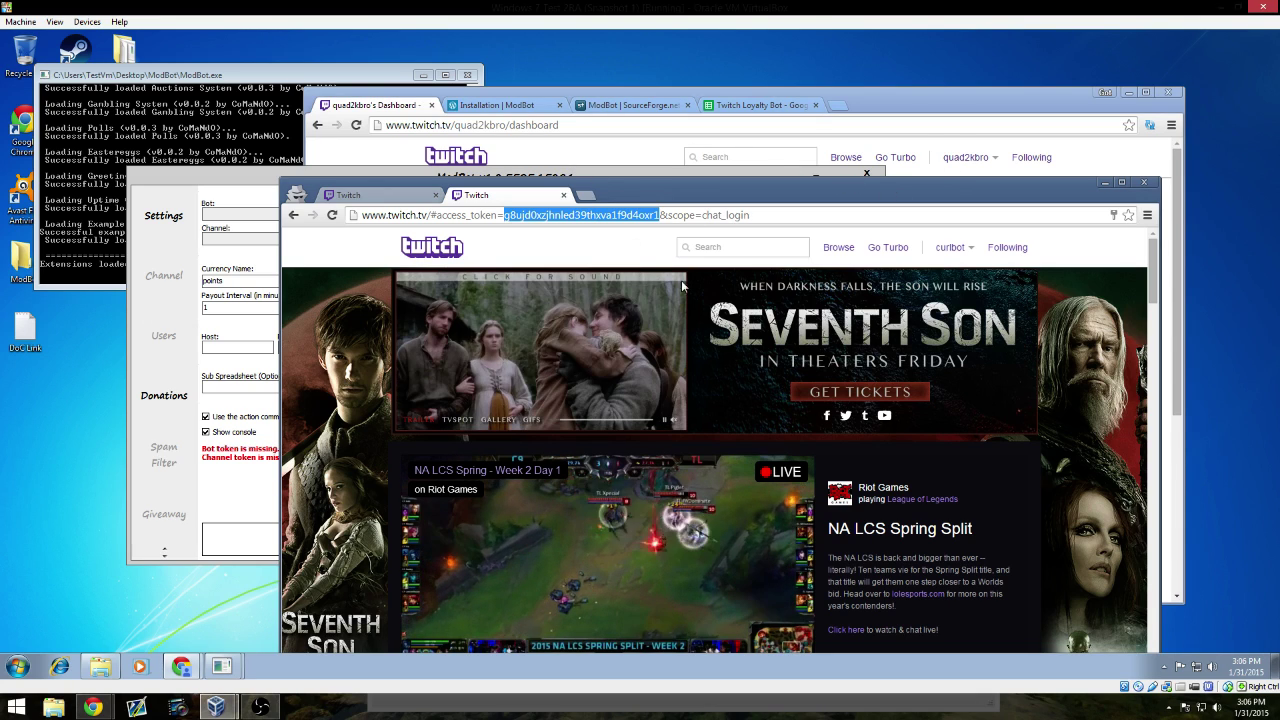
{"action": "right_click", "coordinate": [597, 214]}
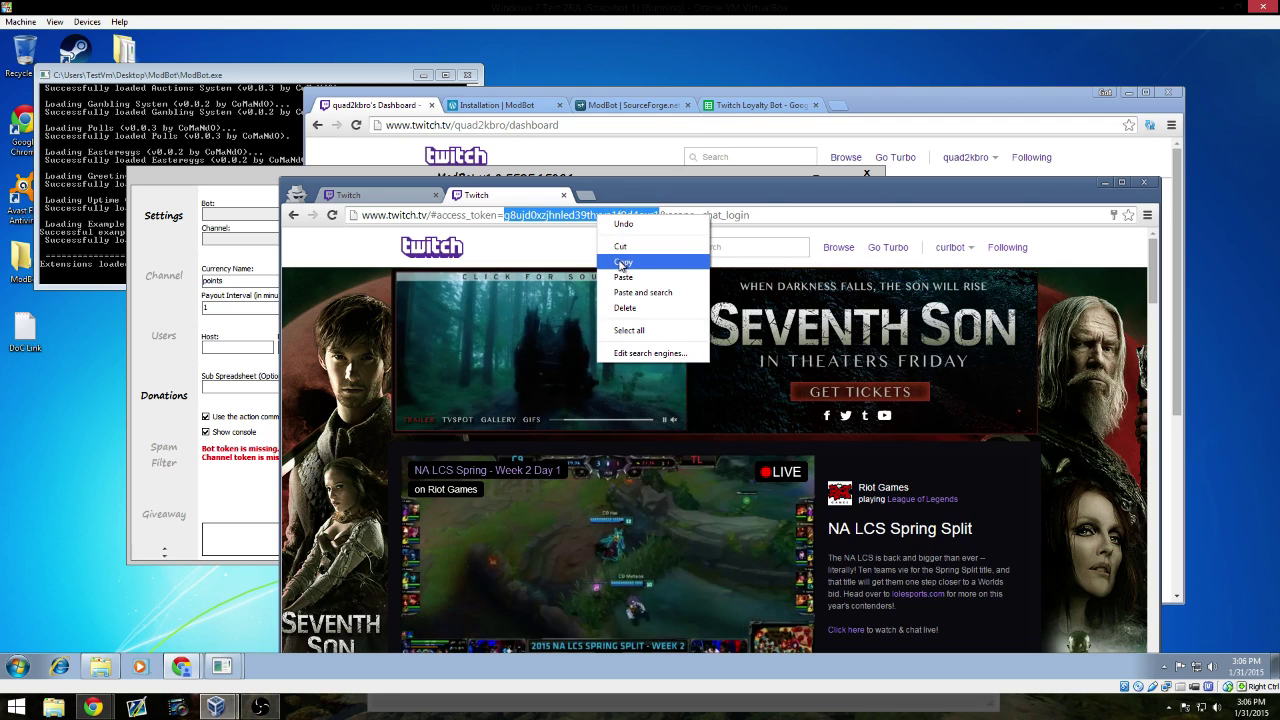
{"action": "left_click", "coordinate": [620, 249]}
{"action": "key", "text": "alt+Tab"}
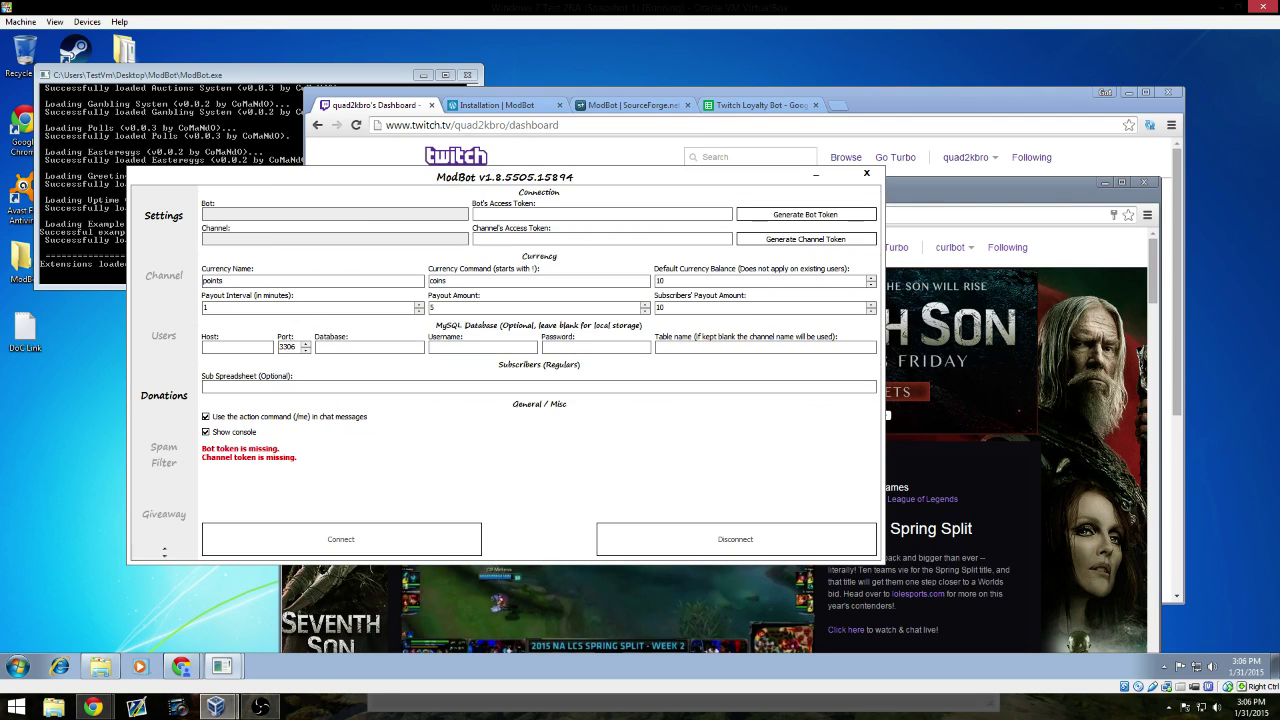
Paste the bot's access token into ModBot's Bot's Access Token field
{"action": "key", "text": "ctrl+v"}
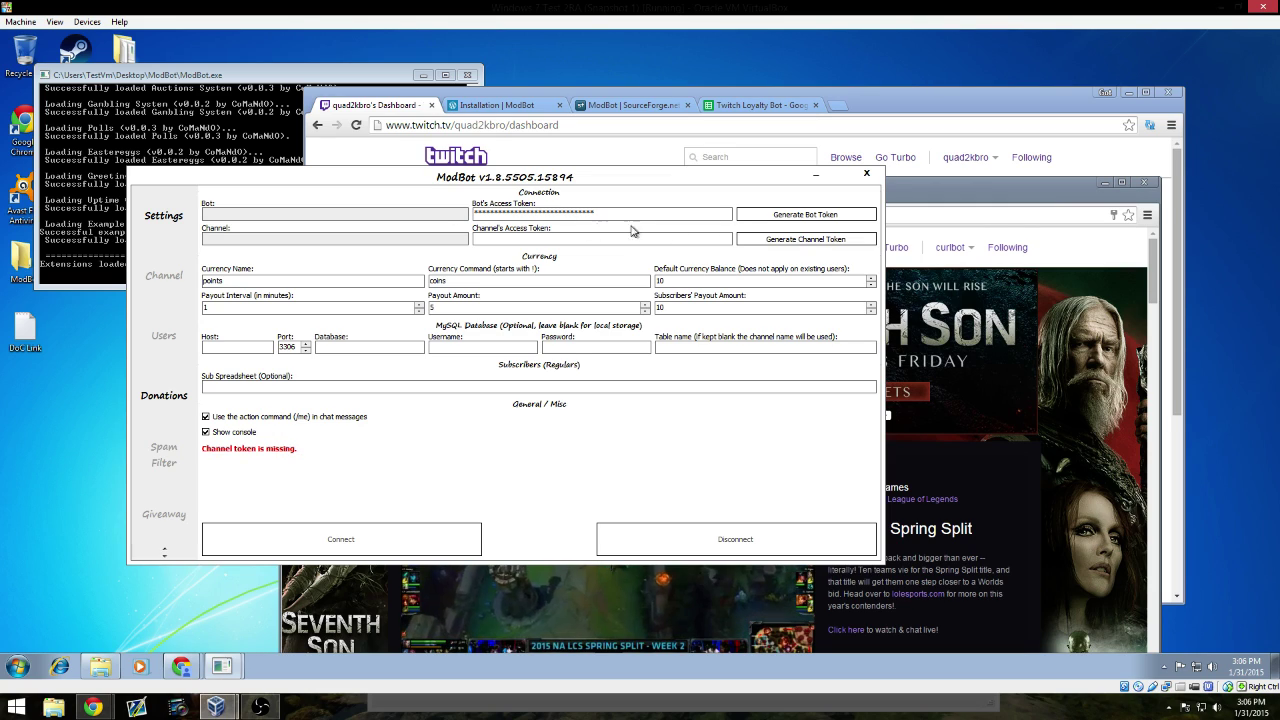
{"action": "left_click", "coordinate": [925, 97]}
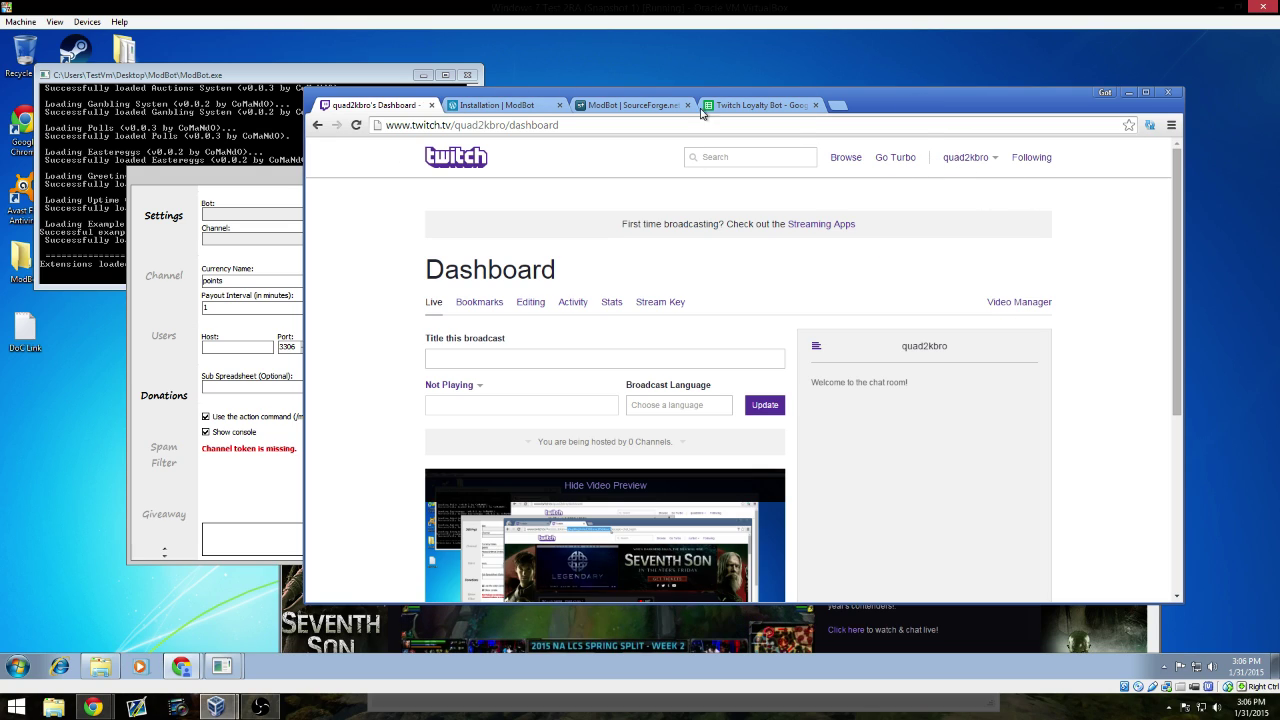
On the ModBot Installation page's Troubleshooting section, open the link generating the channel's token
{"action": "left_click", "coordinate": [499, 106]}
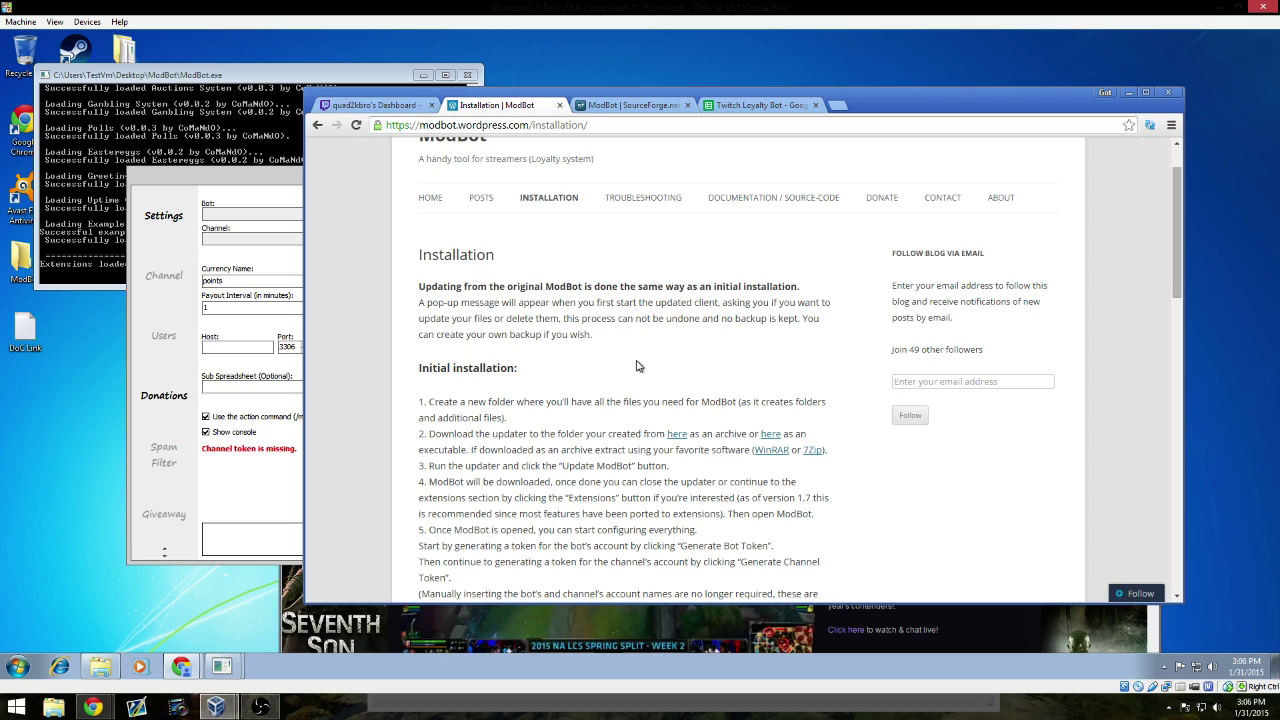
{"action": "left_click", "coordinate": [656, 199]}
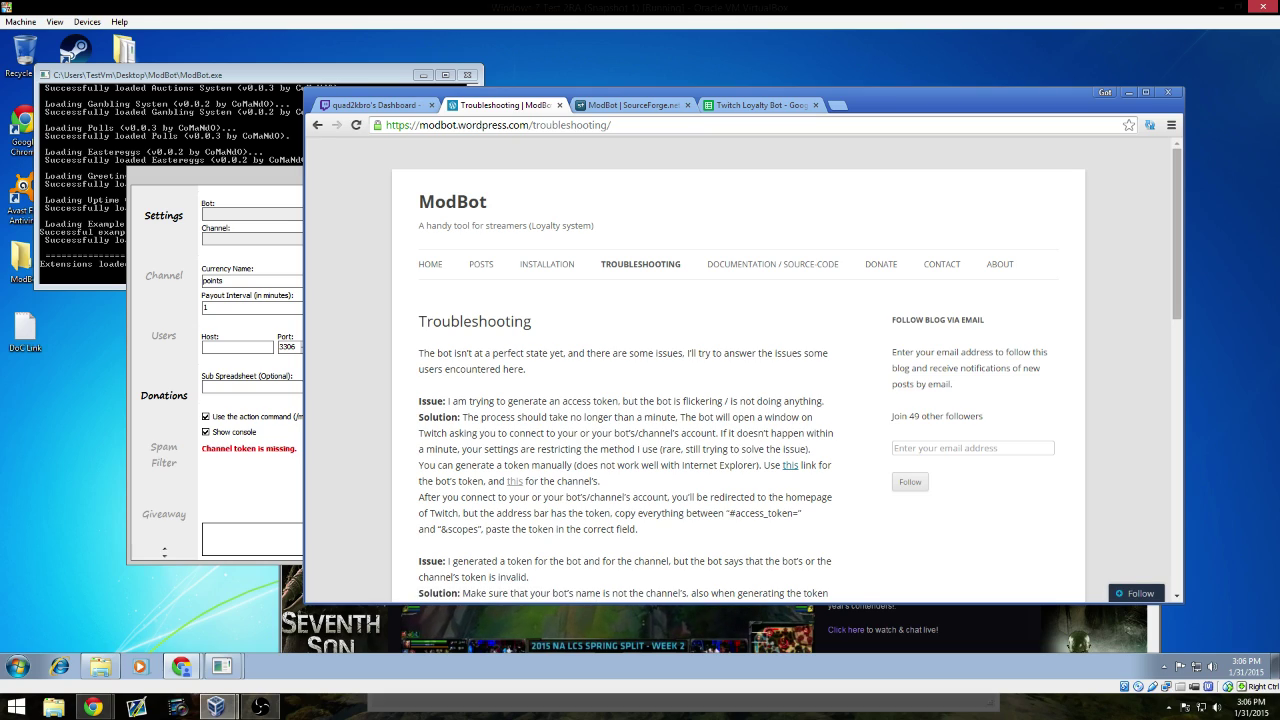
{"action": "left_click", "coordinate": [516, 482]}
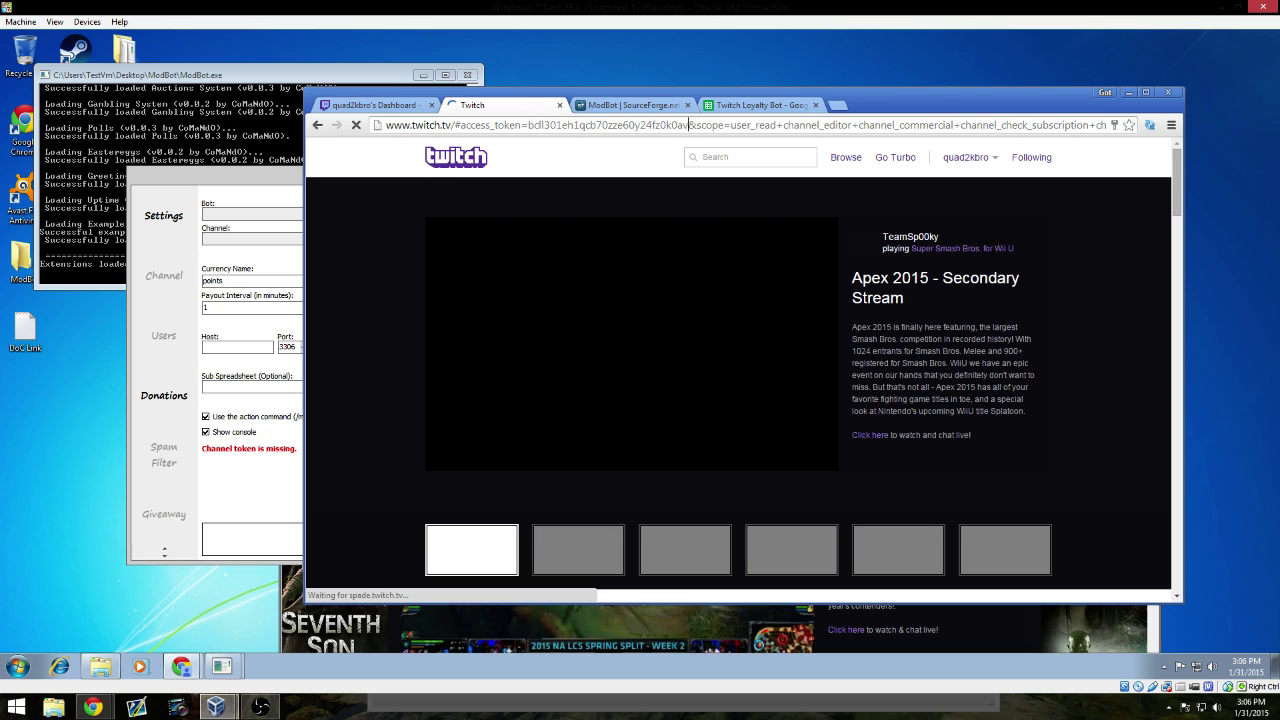
Copy the channel's access_token value from the address bar and return to ModBot settings
{"action": "left_click_drag", "start_coordinate": [689, 125], "coordinate": [528, 125]}
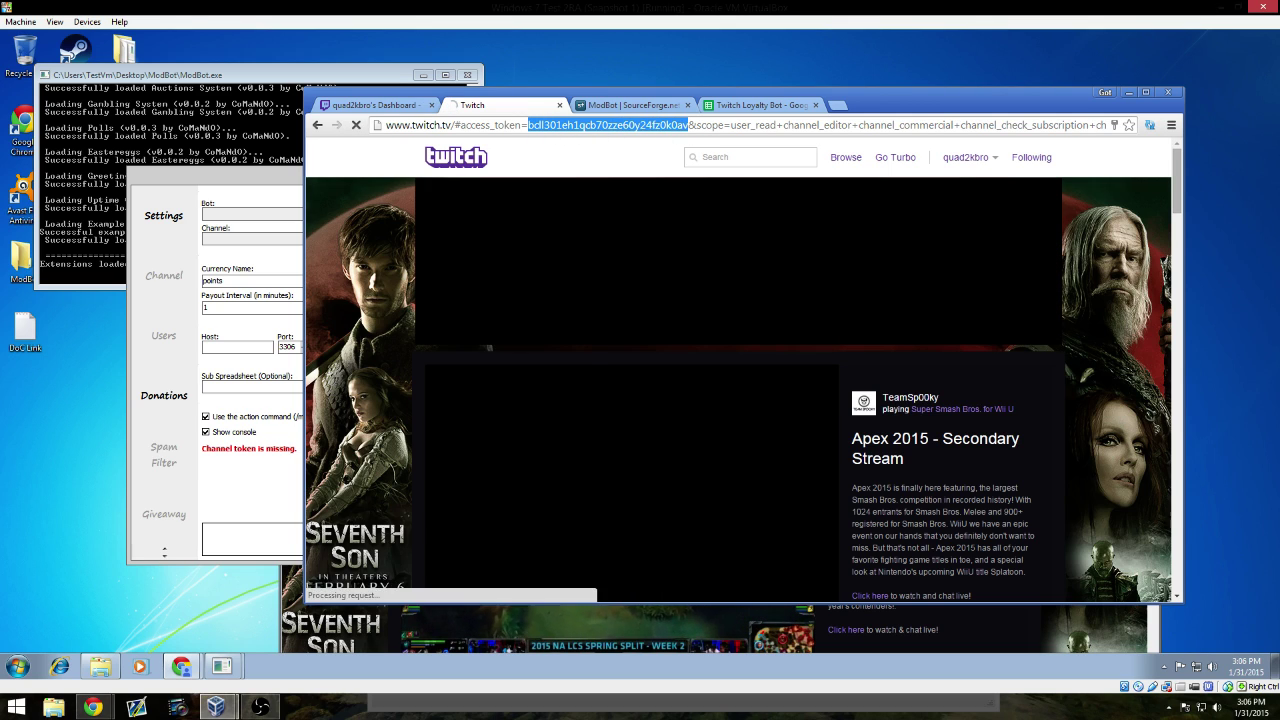
{"action": "right_click", "coordinate": [648, 131]}
{"action": "left_click", "coordinate": [684, 172]}
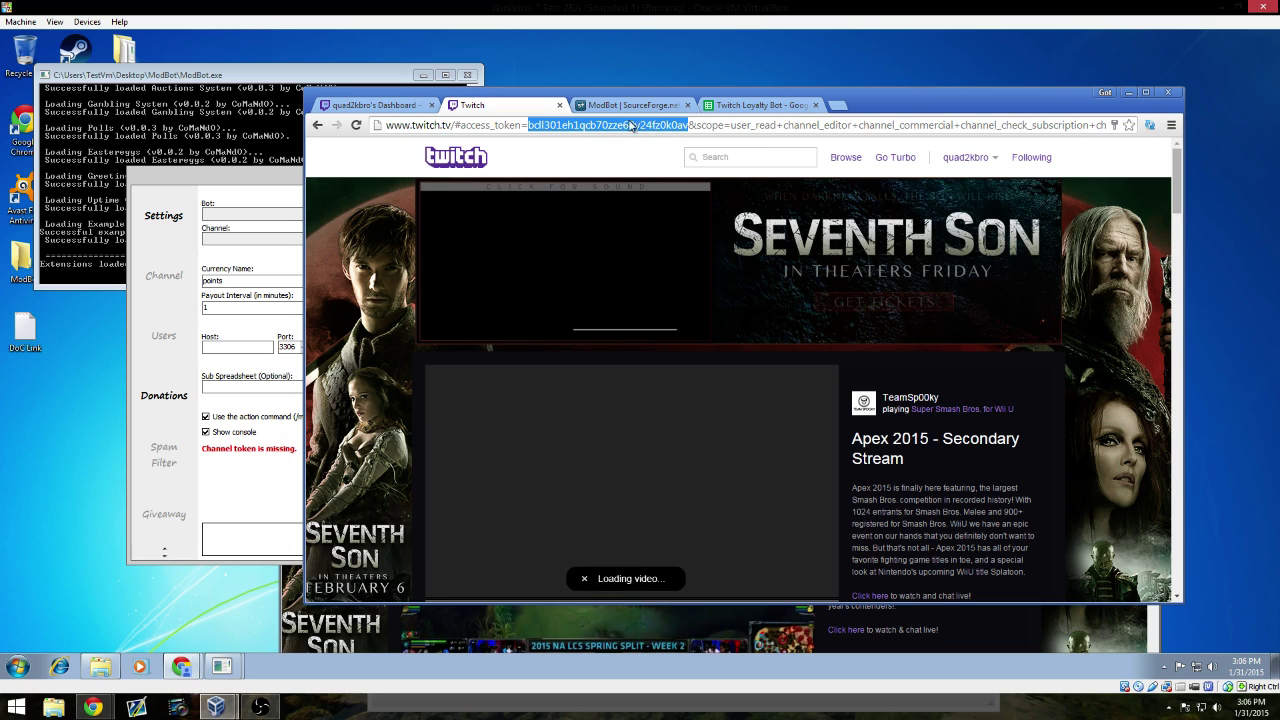
{"action": "left_click", "coordinate": [220, 182]}
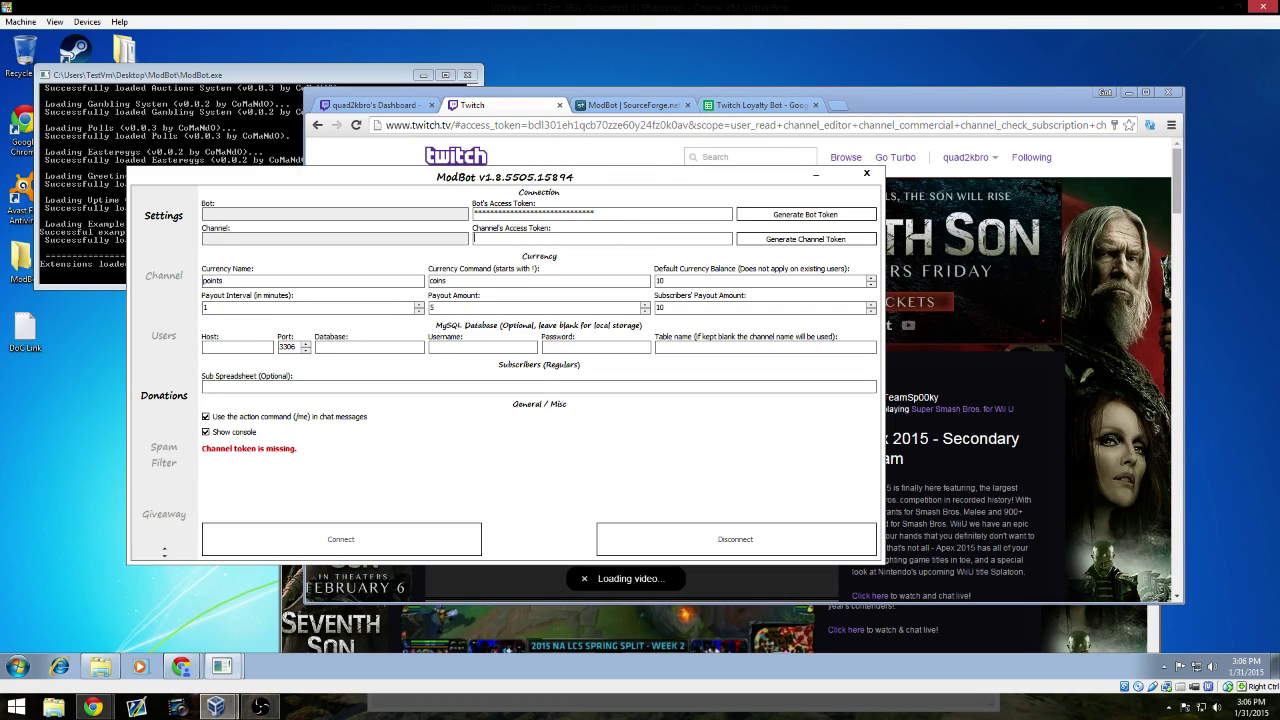
Paste the channel's access token and set the currency name to 'points' with command '!points'
{"action": "key", "text": "ctrl+v"}
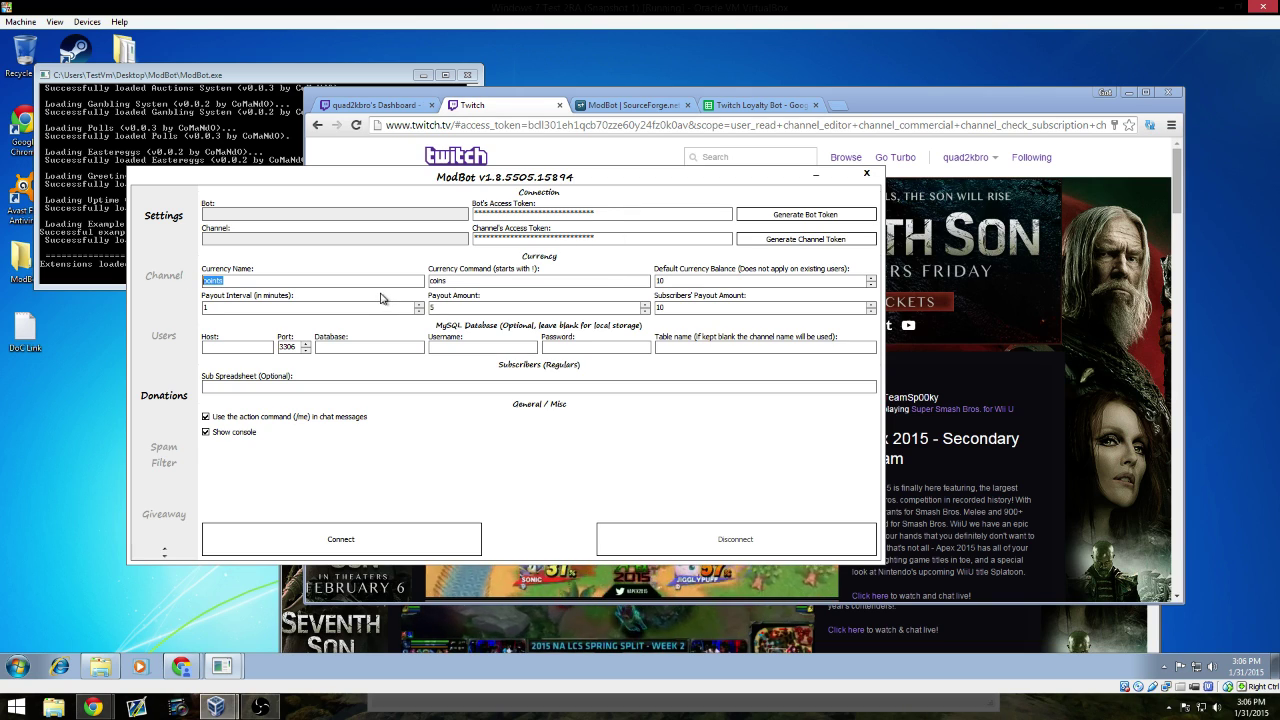
{"action": "key", "text": "BackSpace"}
{"action": "key", "text": "Tab"}
{"action": "key", "text": "BackSpace"}
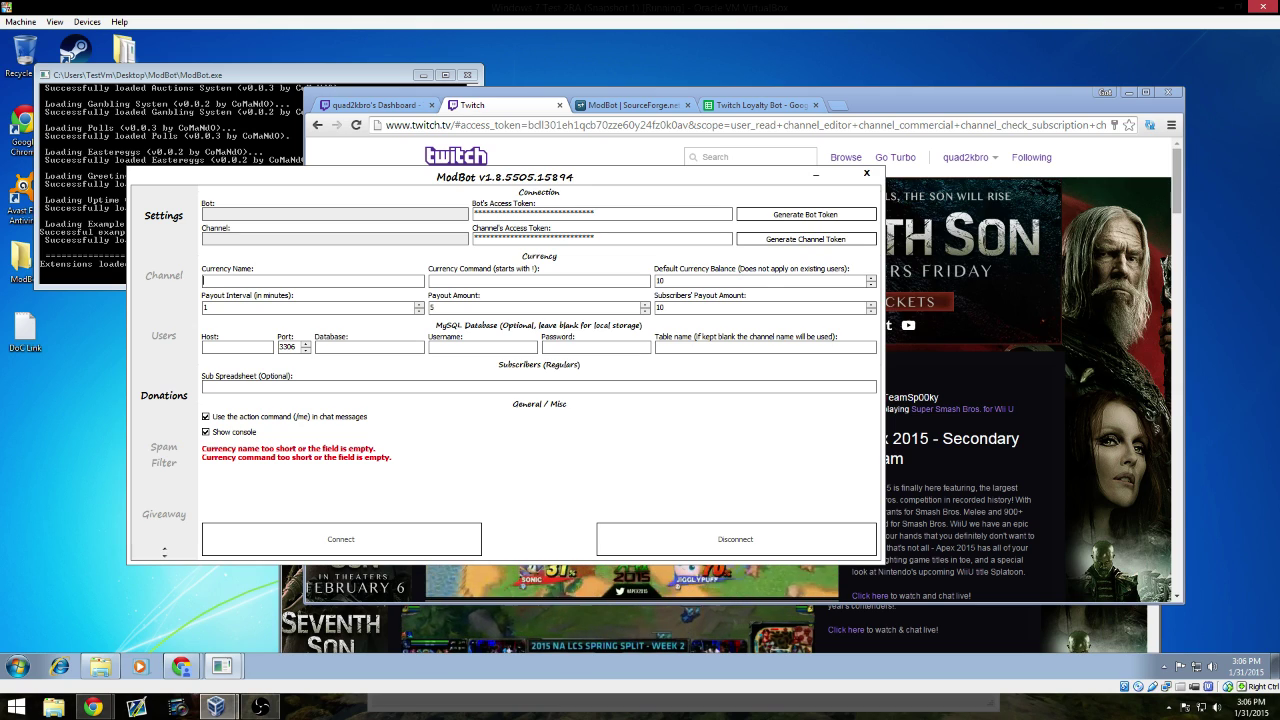
{"action": "type", "text": "points"}
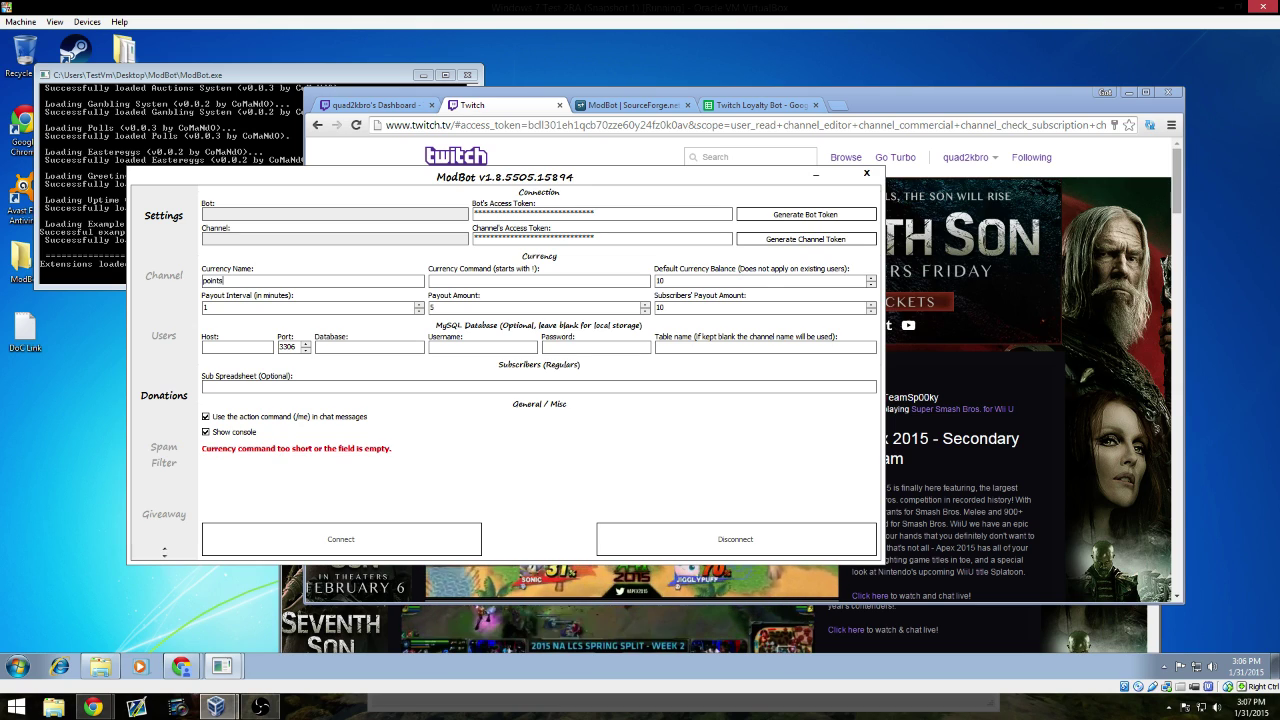
{"action": "type", "text": "!"}
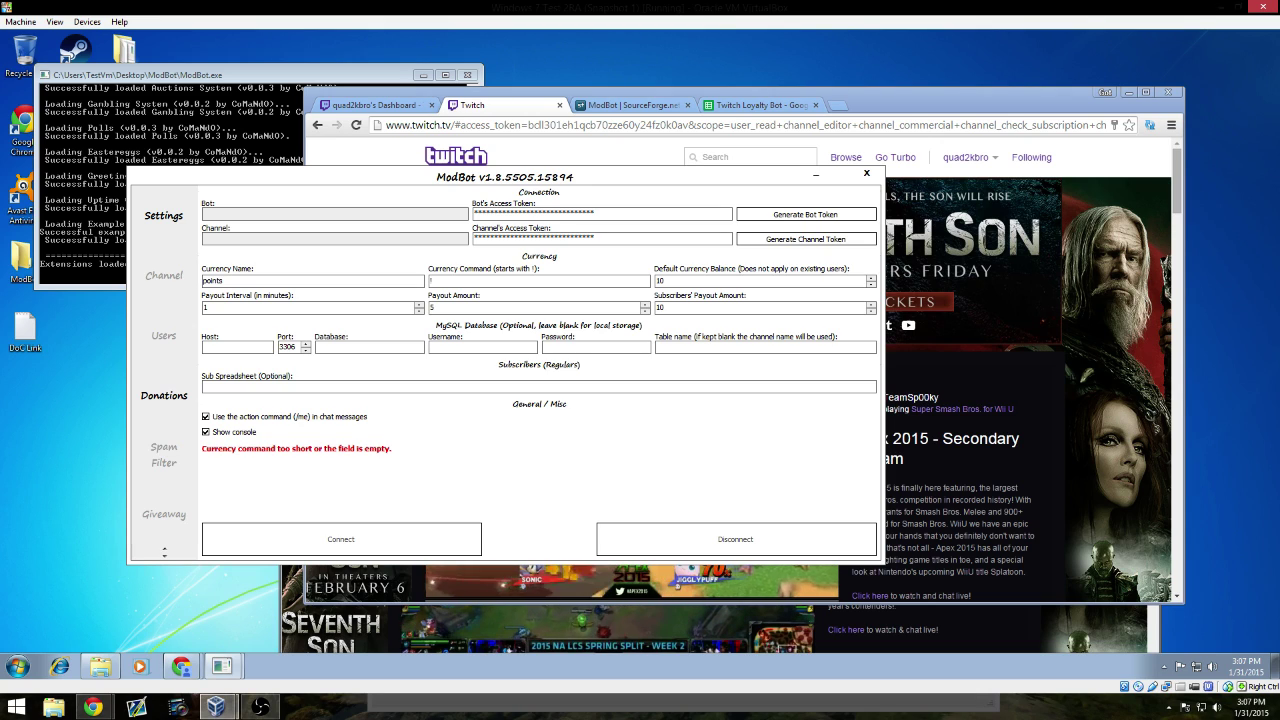
{"action": "type", "text": "points"}
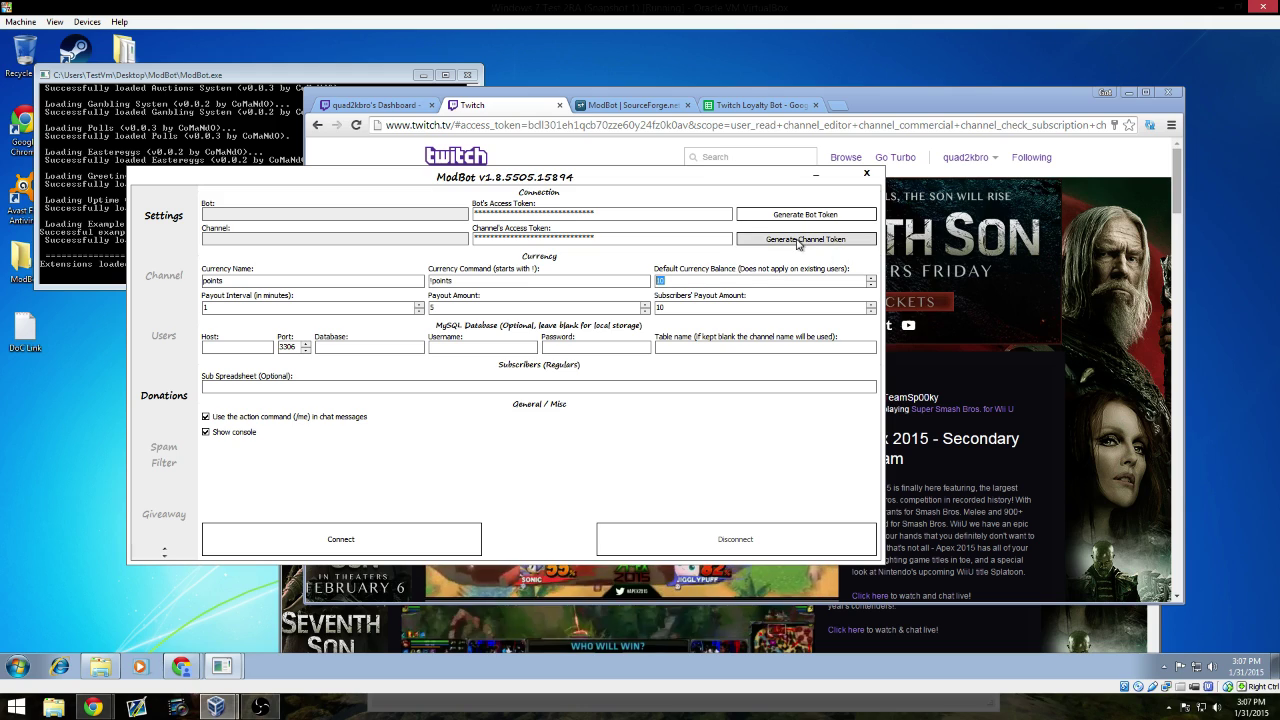
Edit the Payout Interval and Payout Amount fields, entering the values 1, 5 and 10
{"action": "type", "text": "1"}
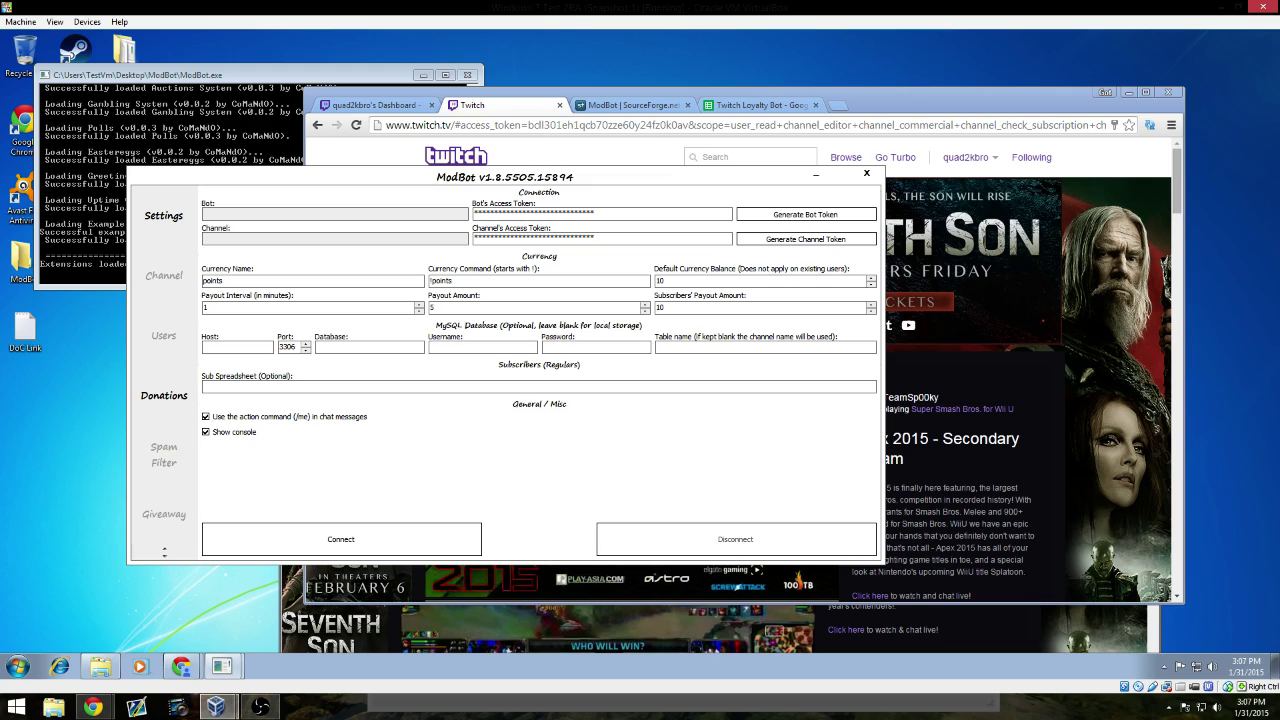
{"action": "key", "text": "BackSpace"}
{"action": "type", "text": "5"}
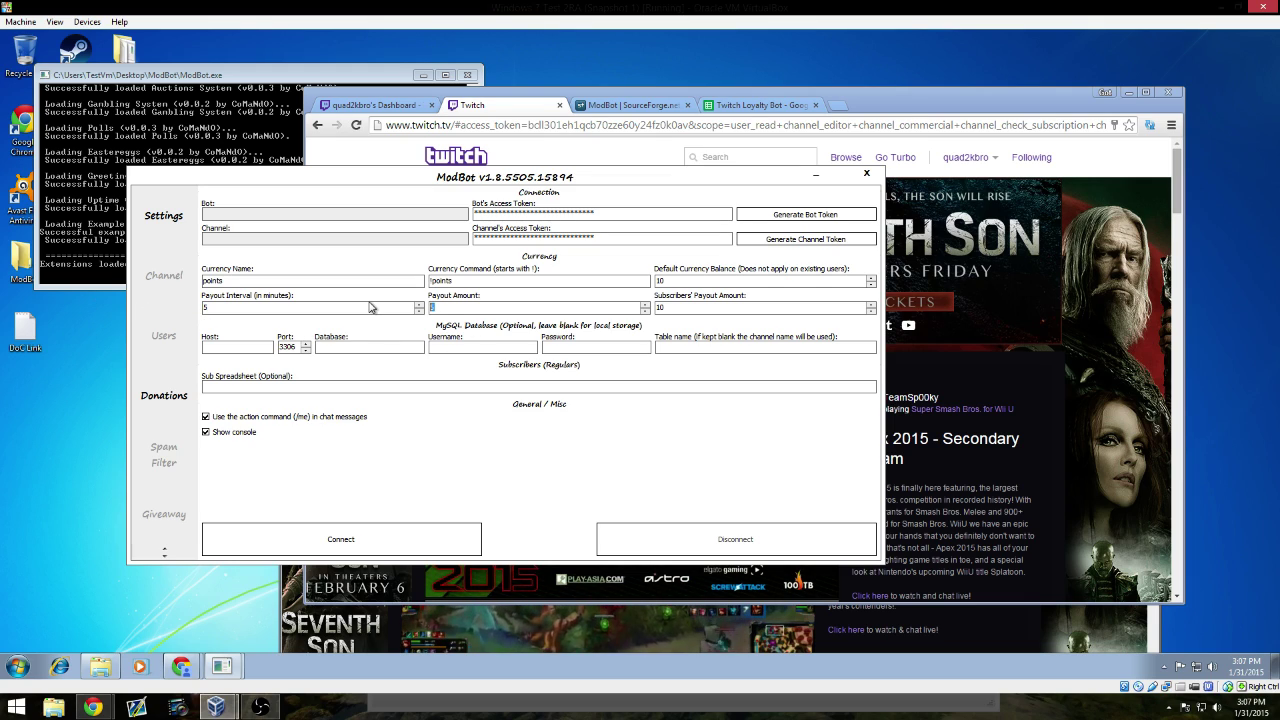
{"action": "left_click", "coordinate": [436, 307]}
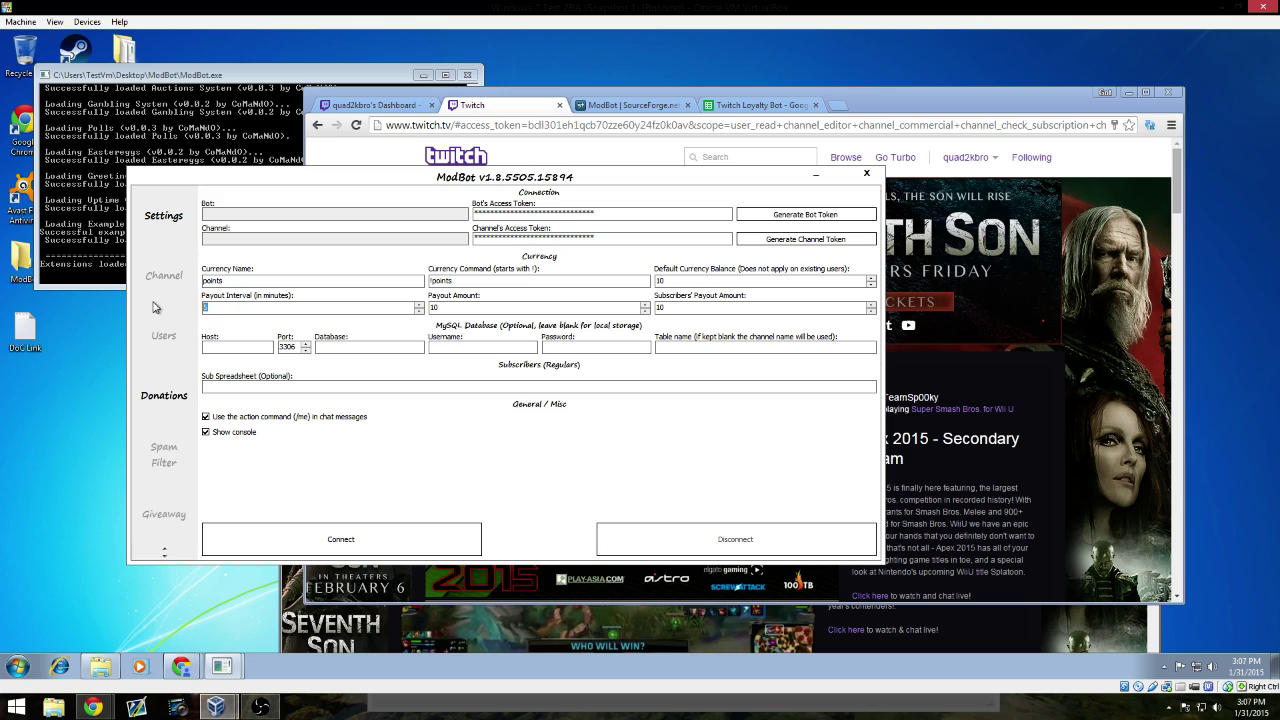
{"action": "type", "text": "10"}
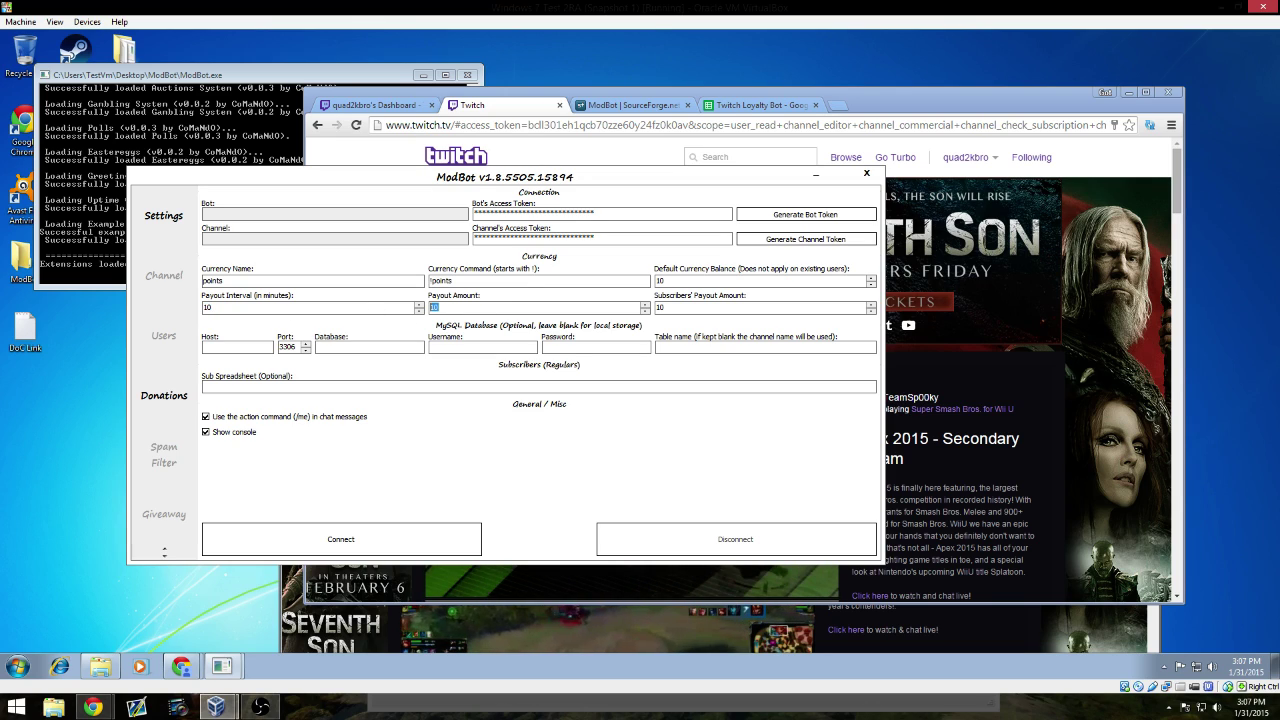
{"action": "left_click", "coordinate": [350, 314]}
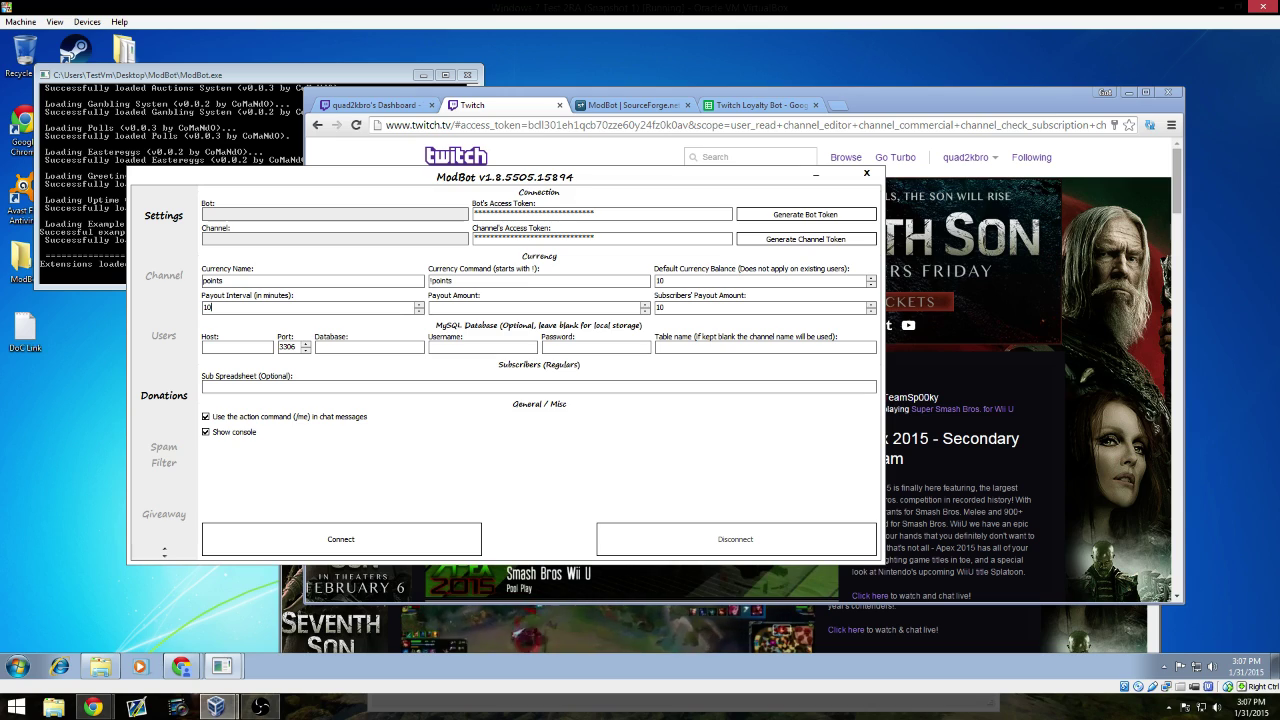